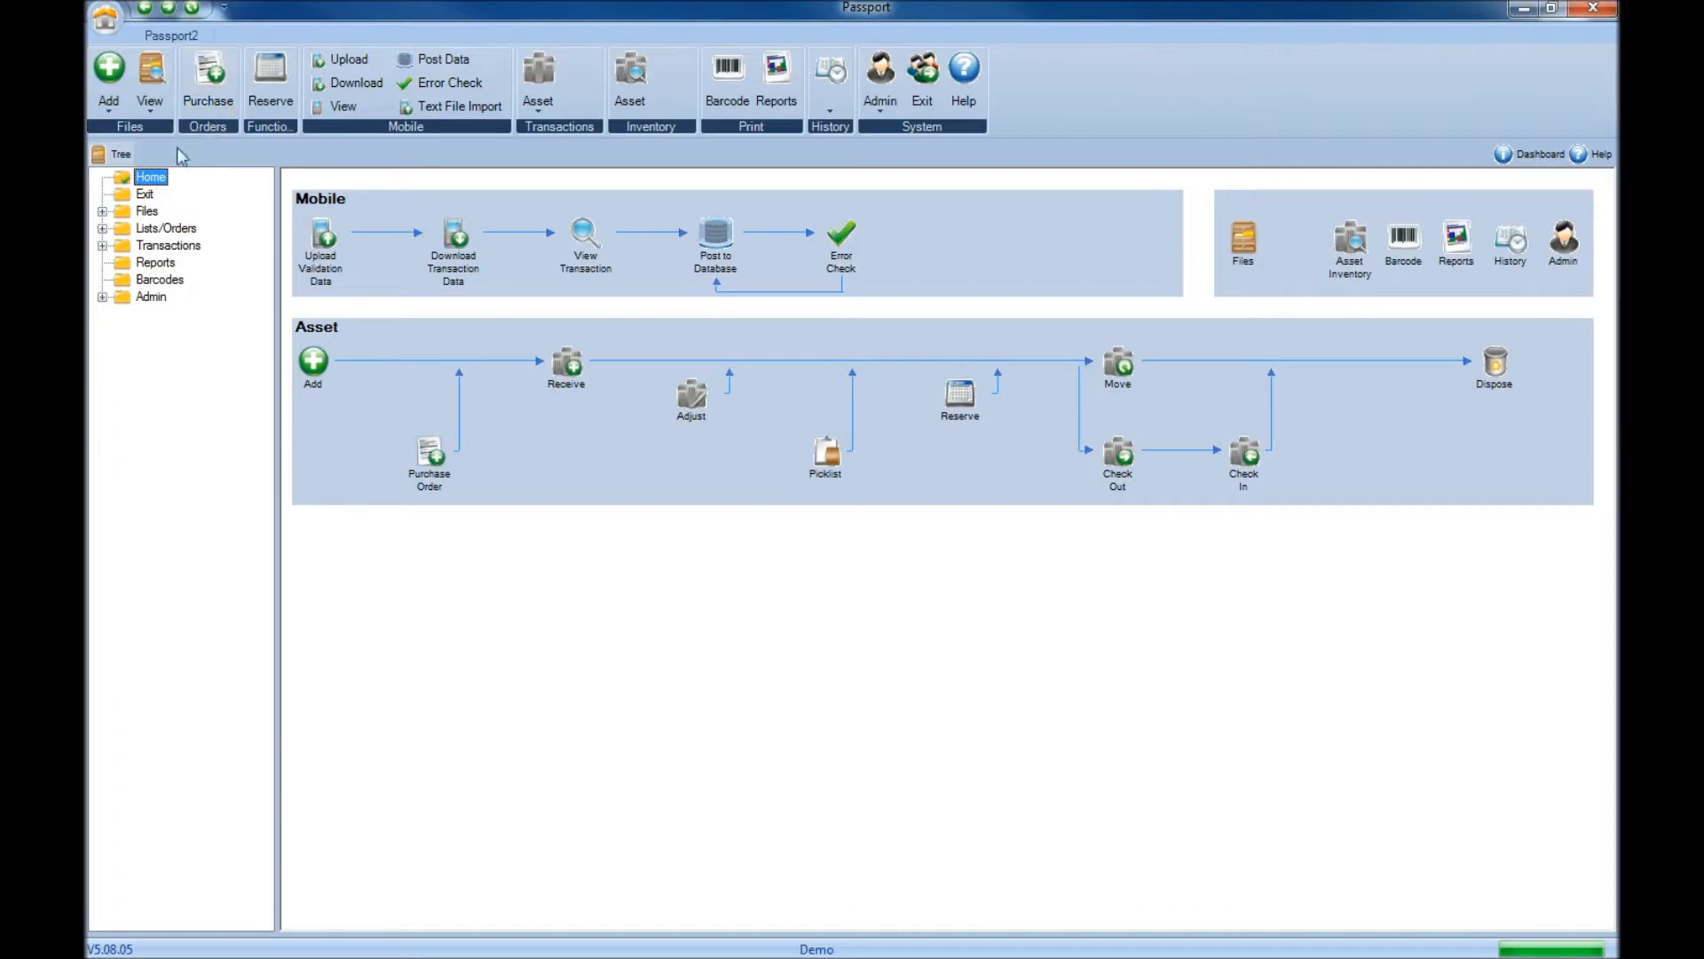
Start a new asset purchase order and set its order date to 9/27/2011.
left_click(102, 228)
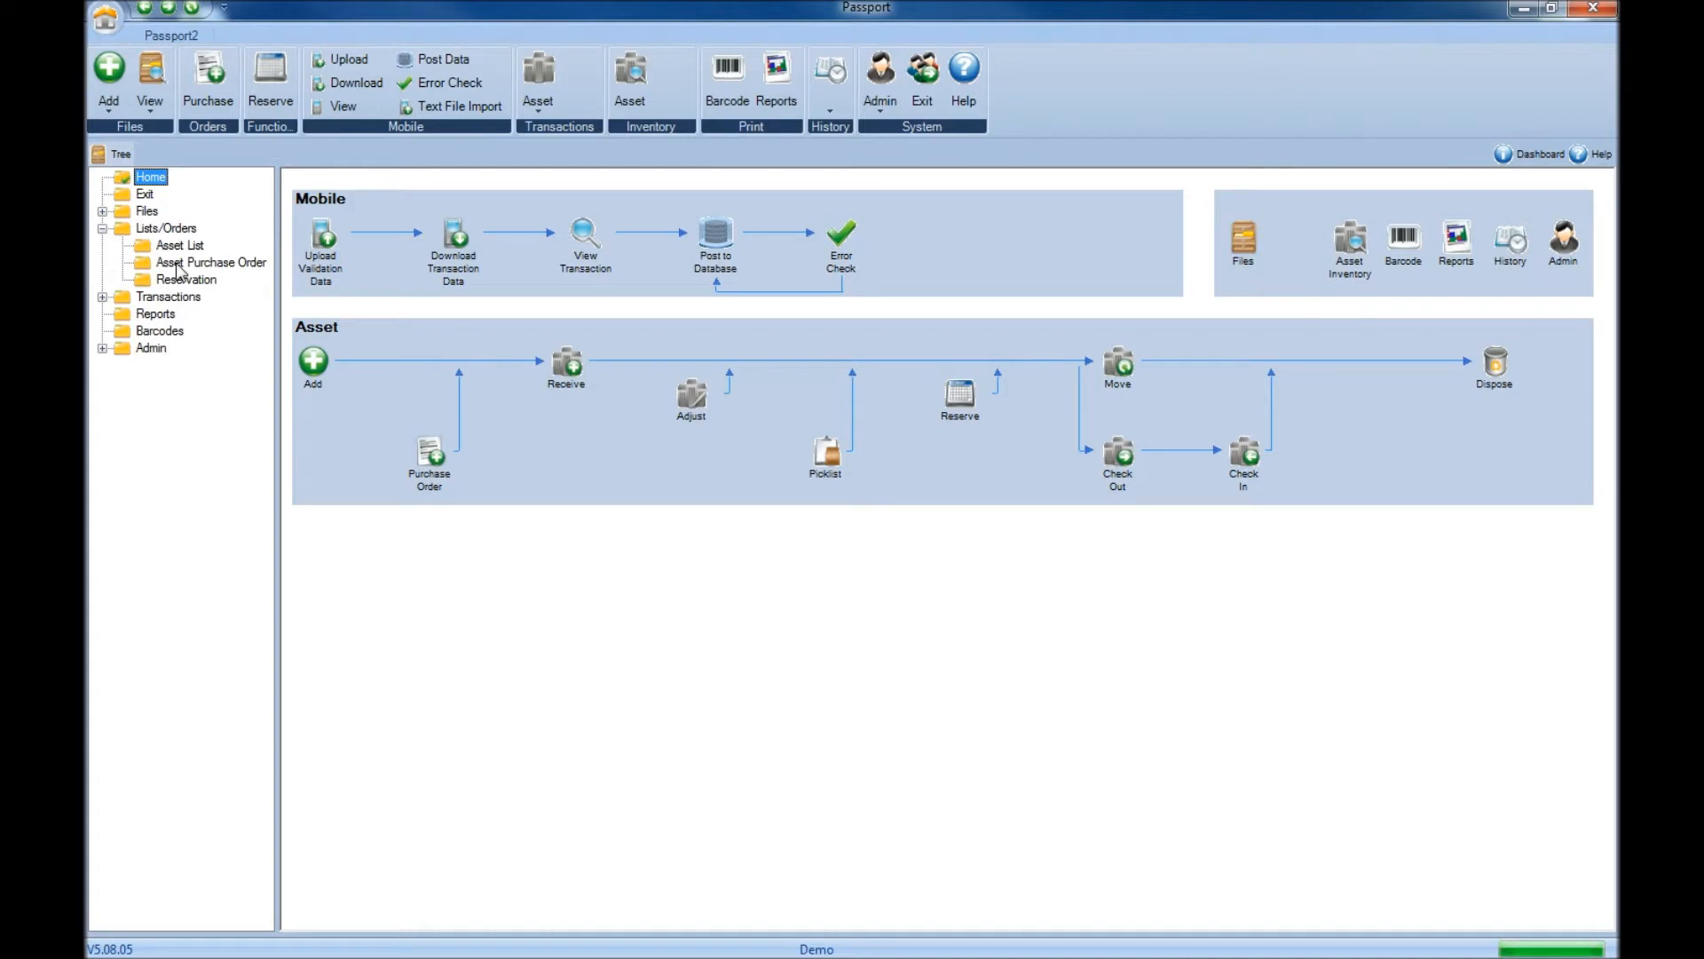
left_click(433, 458)
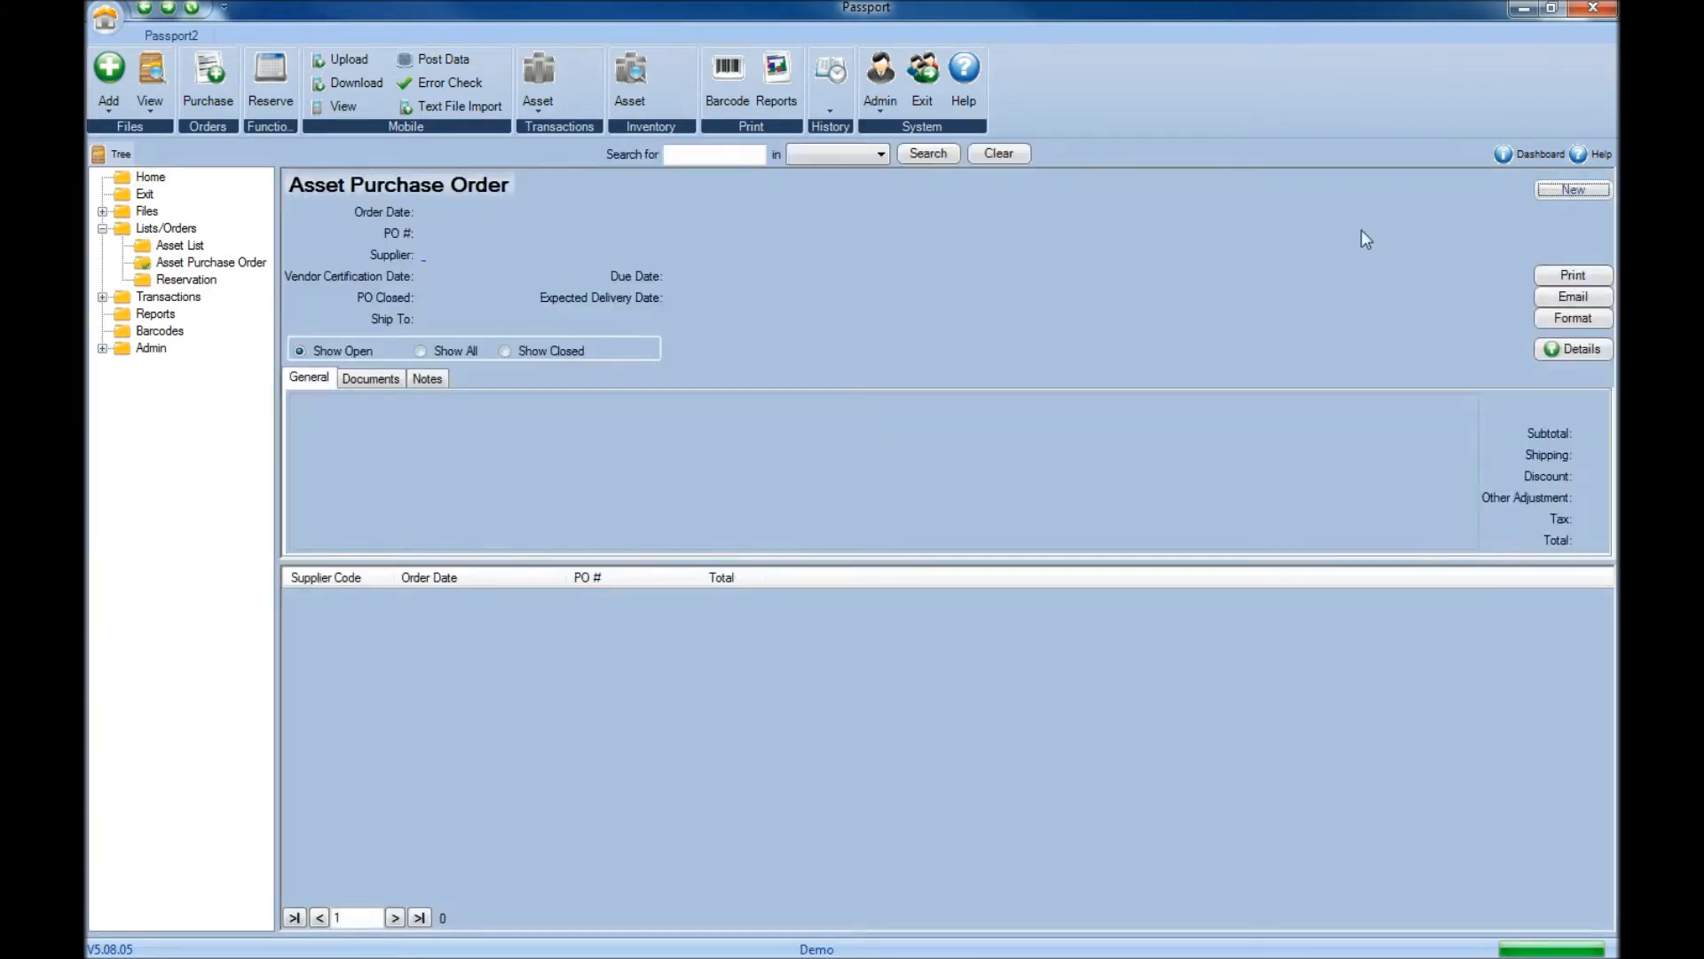
left_click(1600, 194)
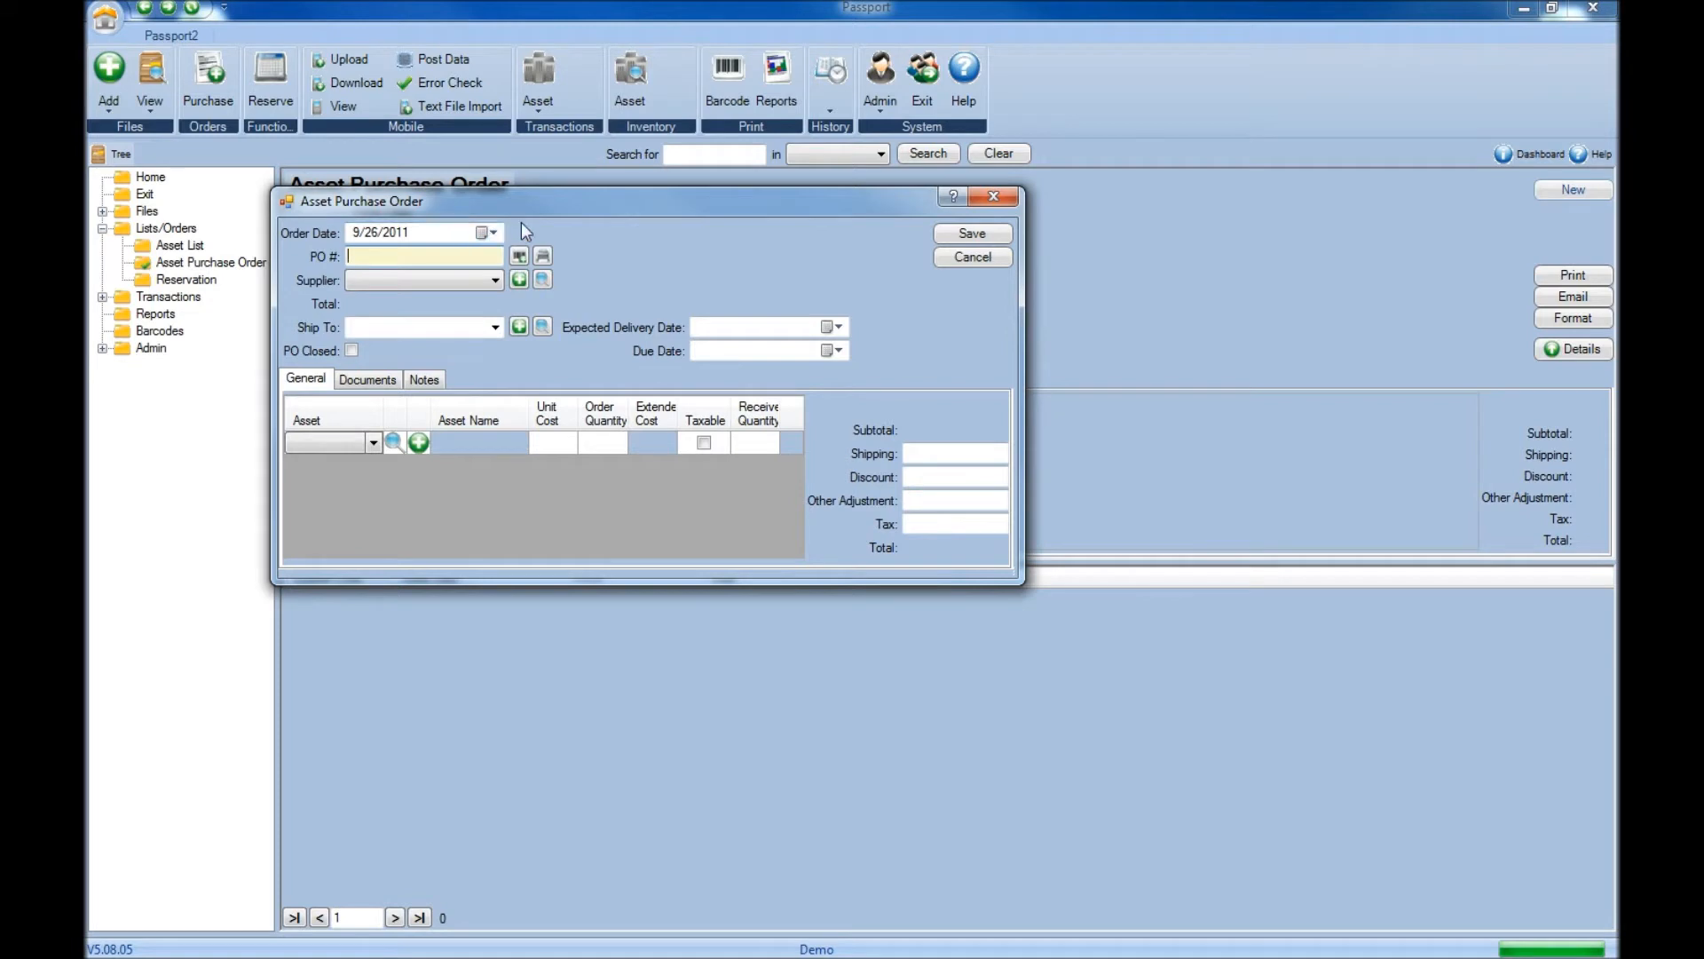
left_click(486, 234)
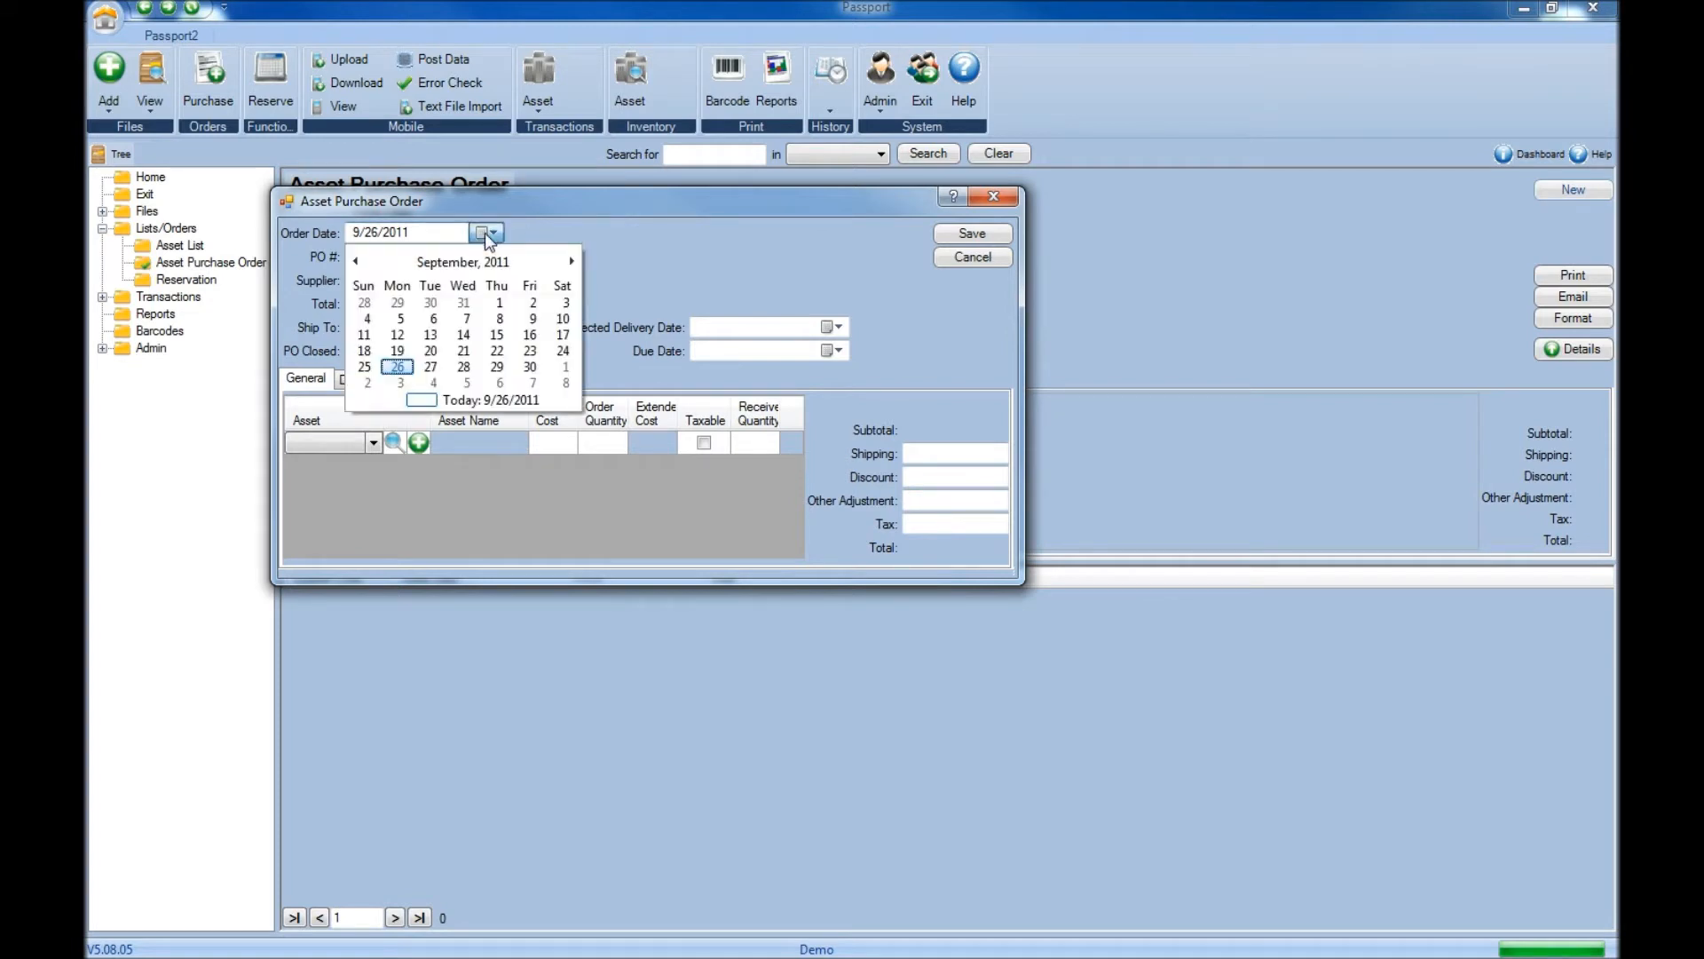
left_click(431, 366)
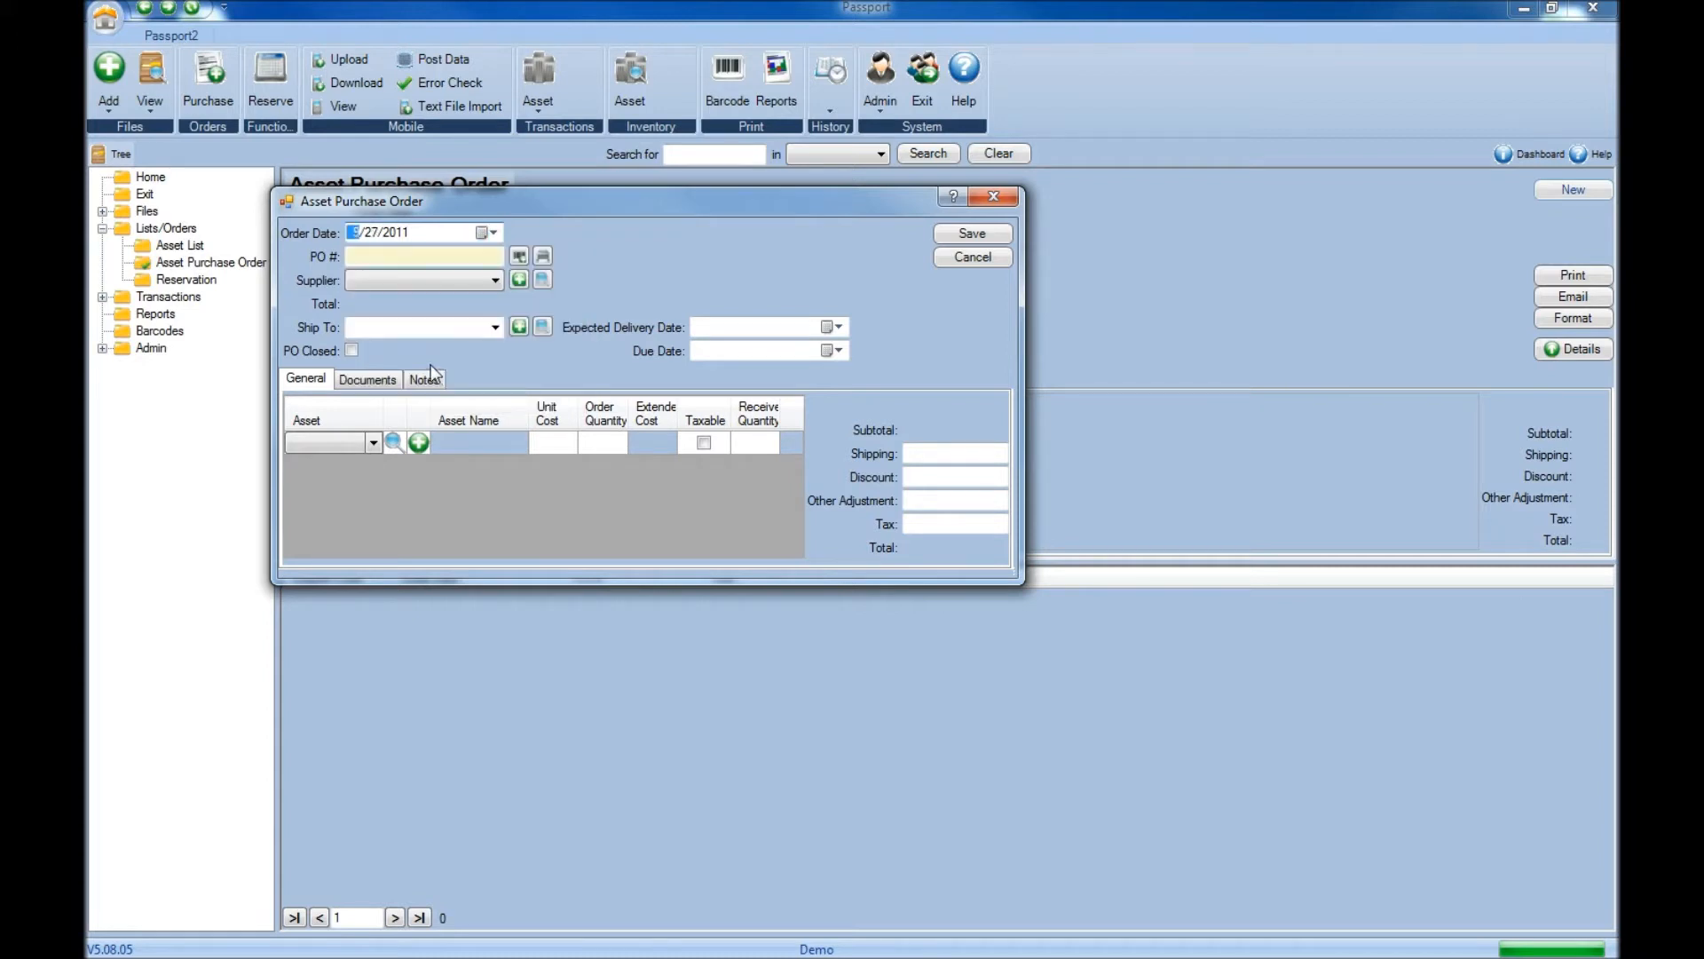
Replace the generated number with a custom purchase order number.
left_click(520, 256)
left_click(520, 255)
left_click_drag(395, 255, 333, 255)
type("PO#5548852")
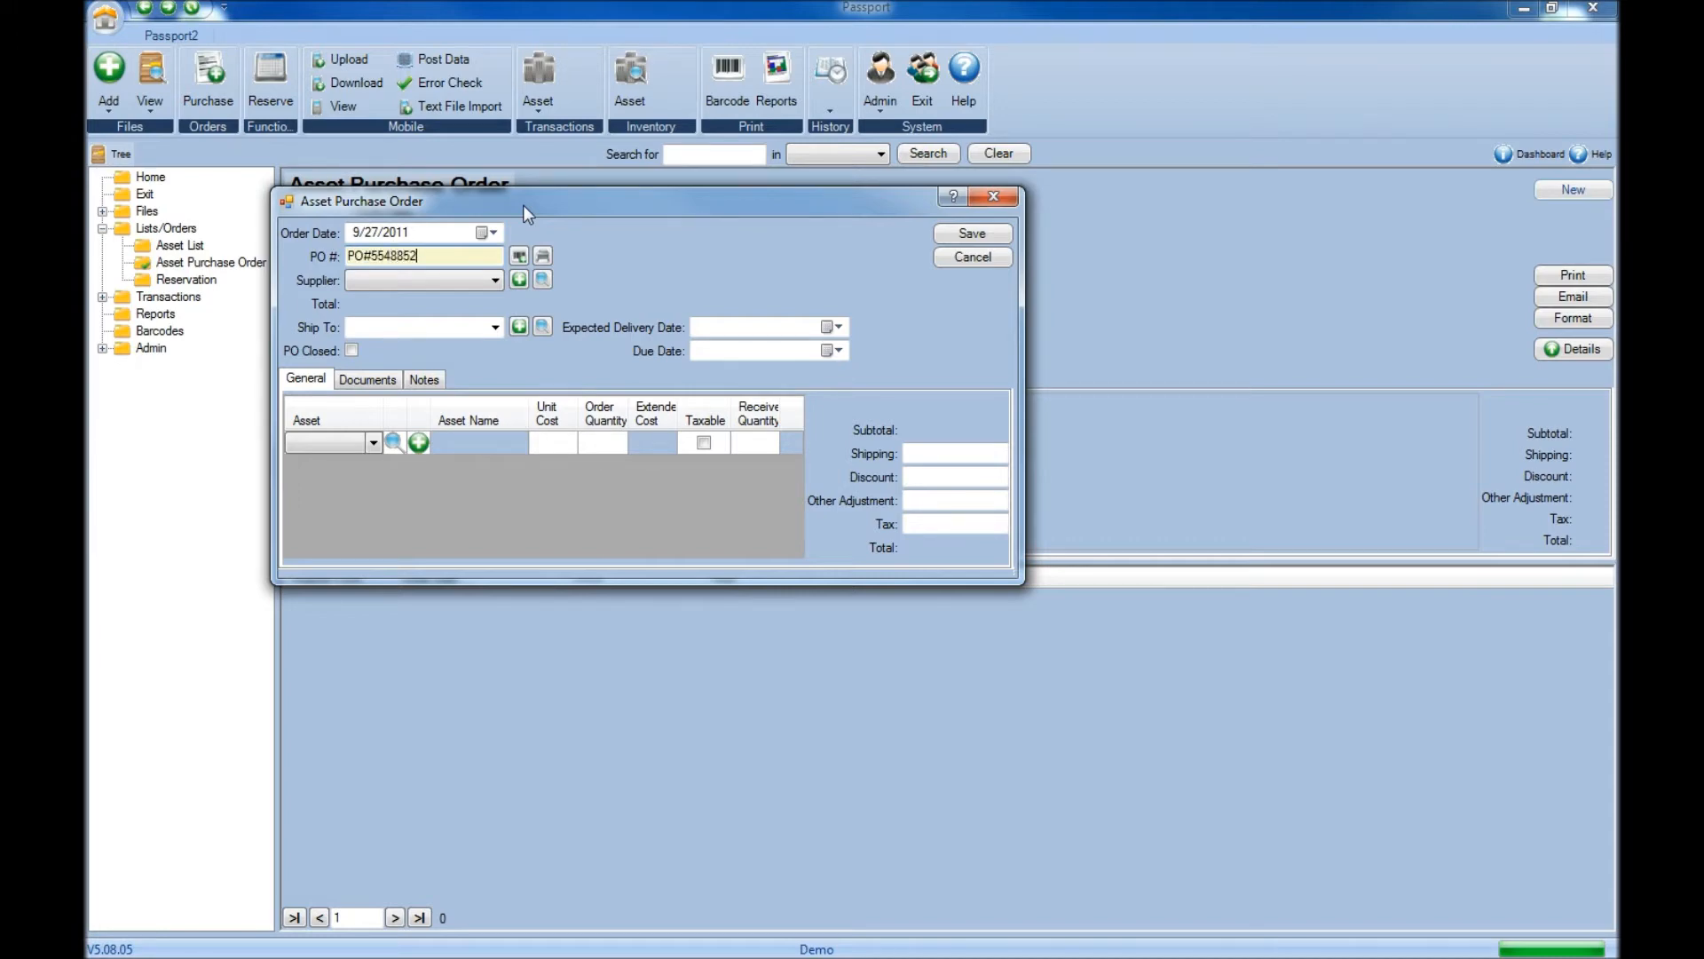
left_click(494, 277)
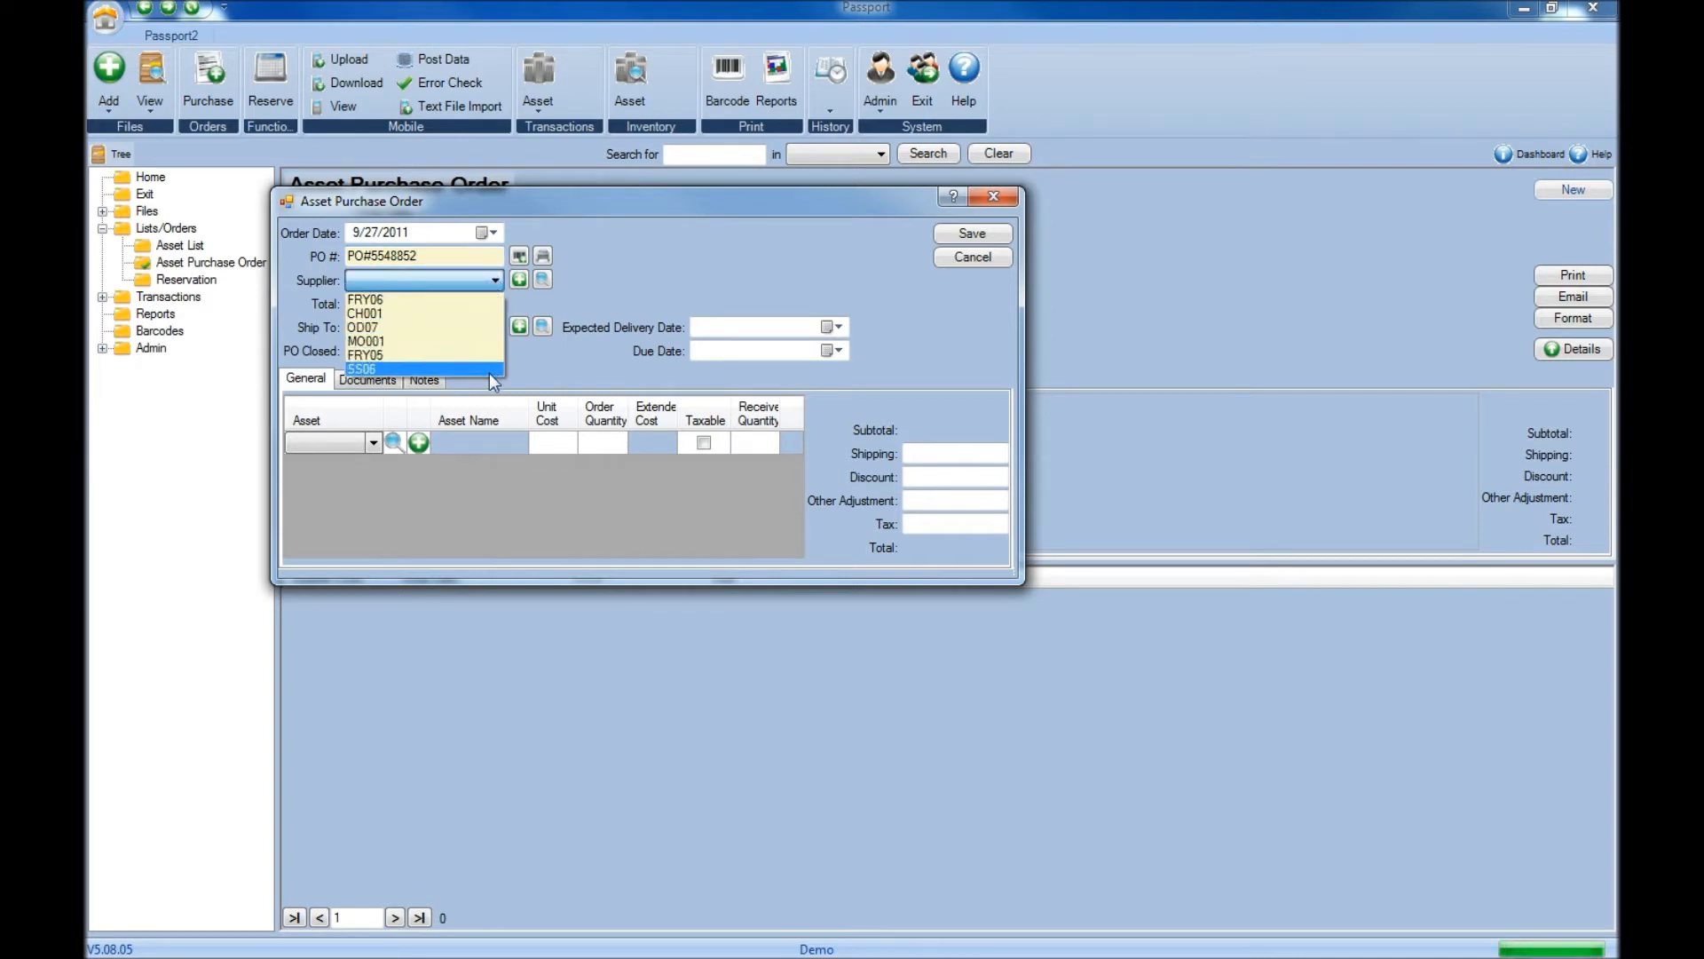
left_click(588, 294)
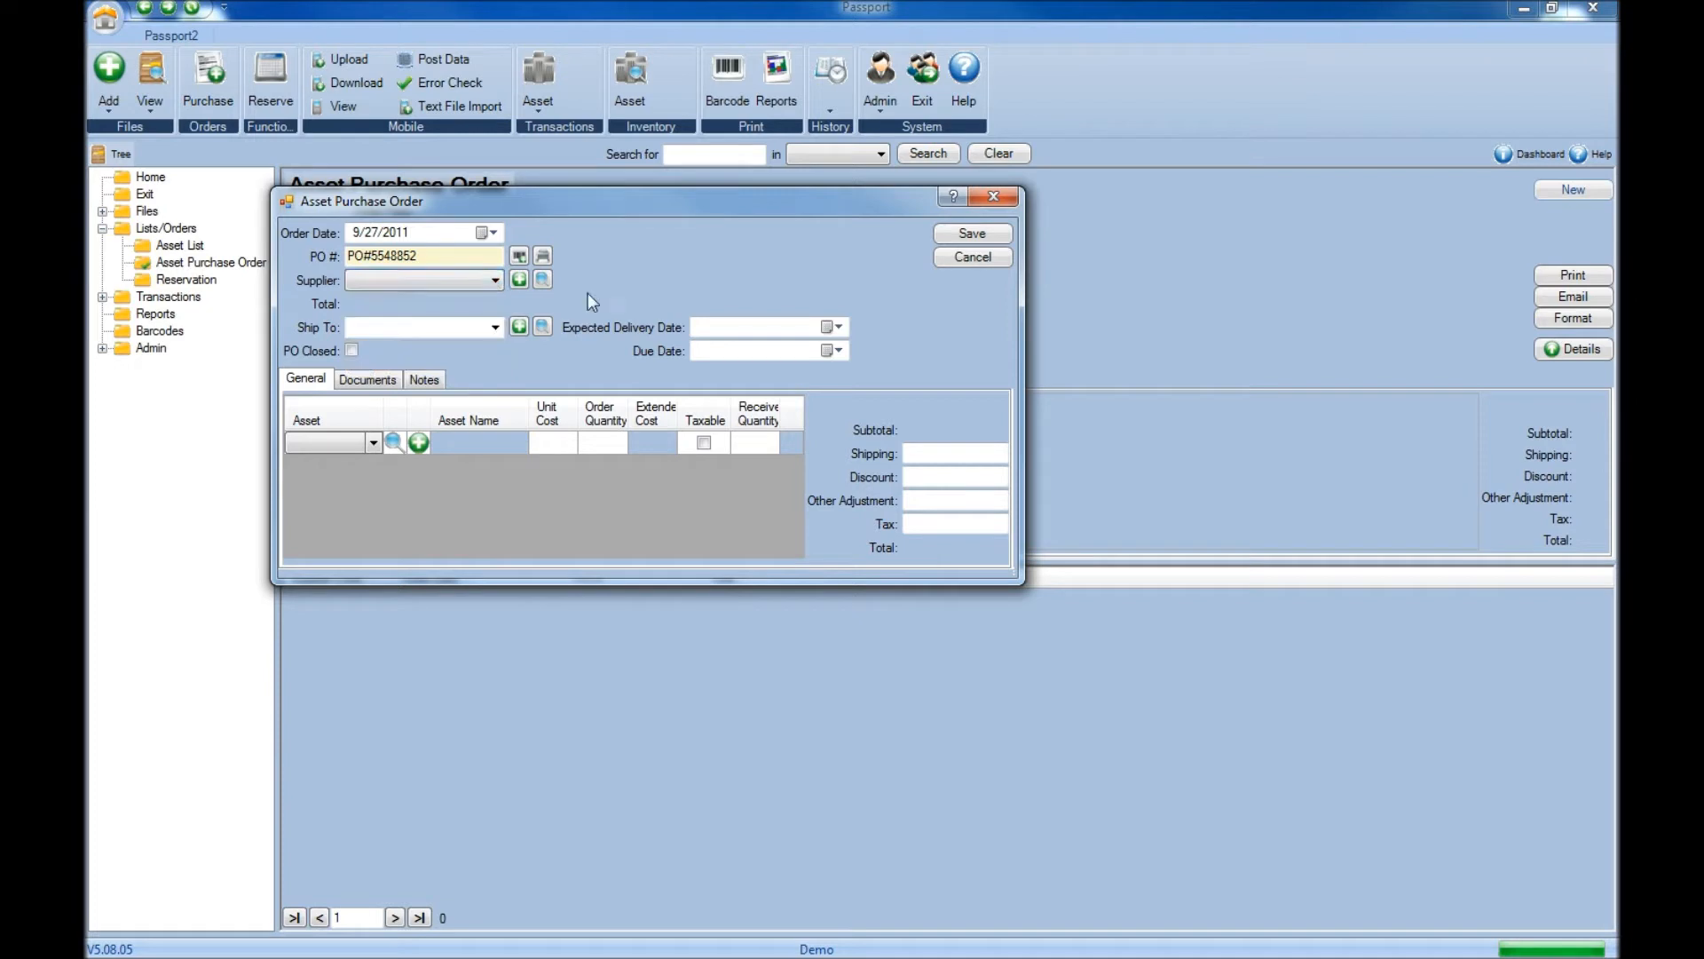
left_click(495, 281)
left_click(531, 305)
left_click(520, 280)
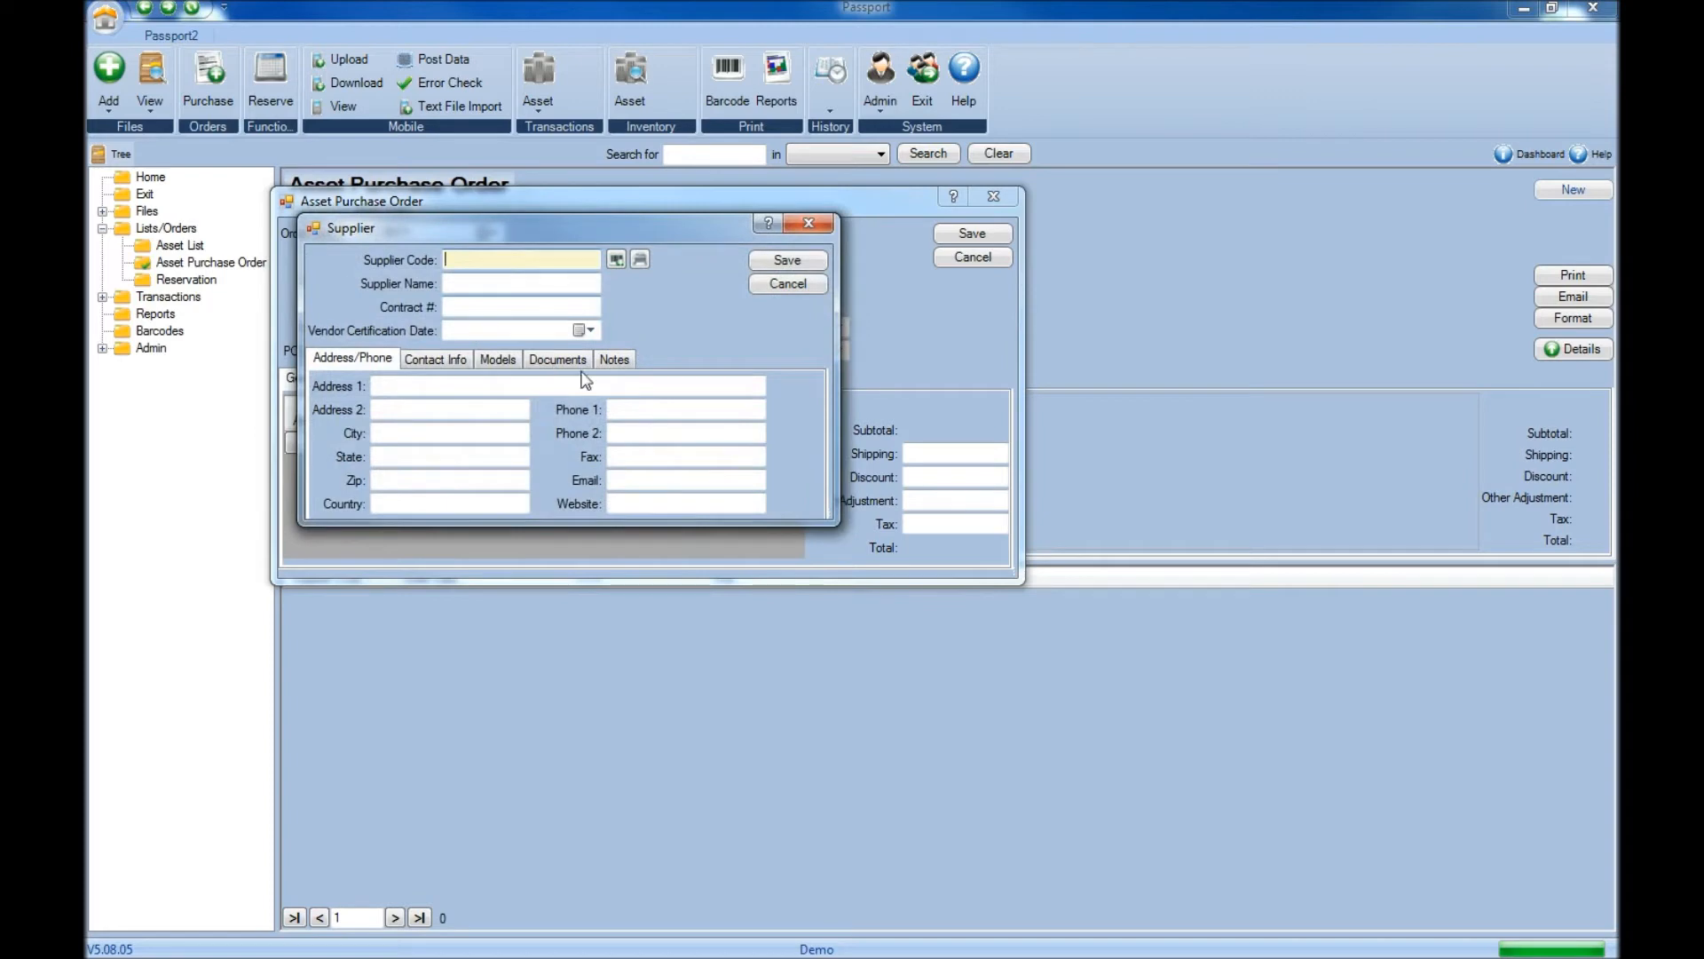
left_click(784, 284)
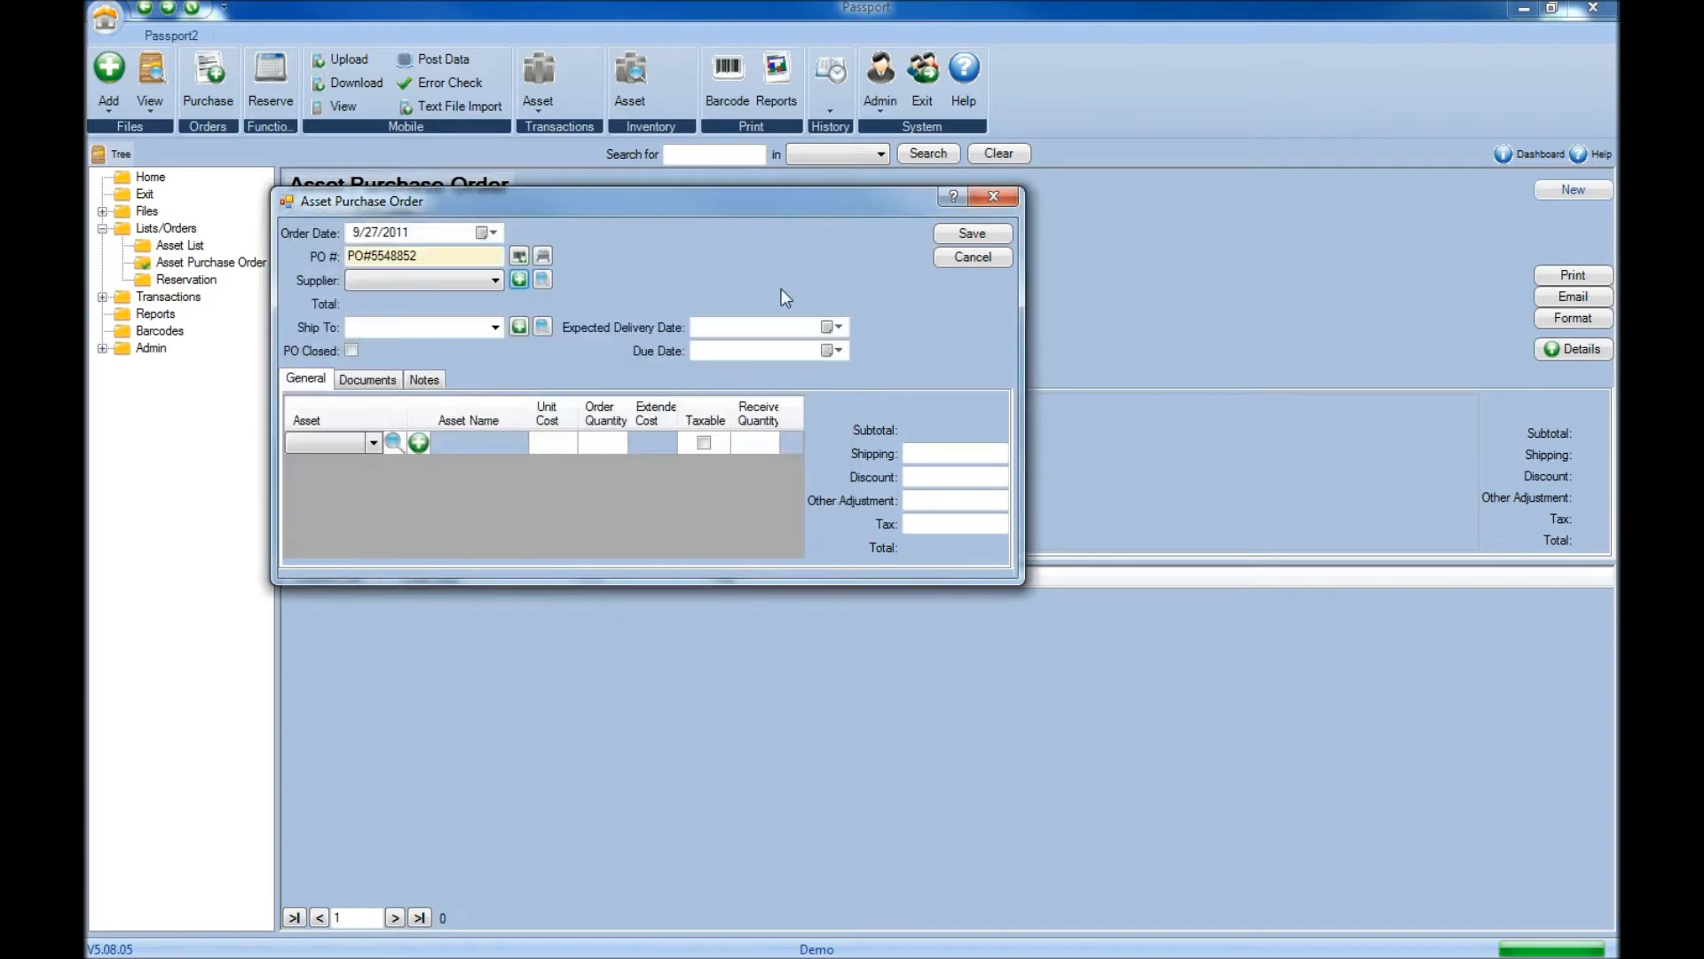
Look up the supplier records and assign supplier CH001 to the purchase order.
left_click(547, 286)
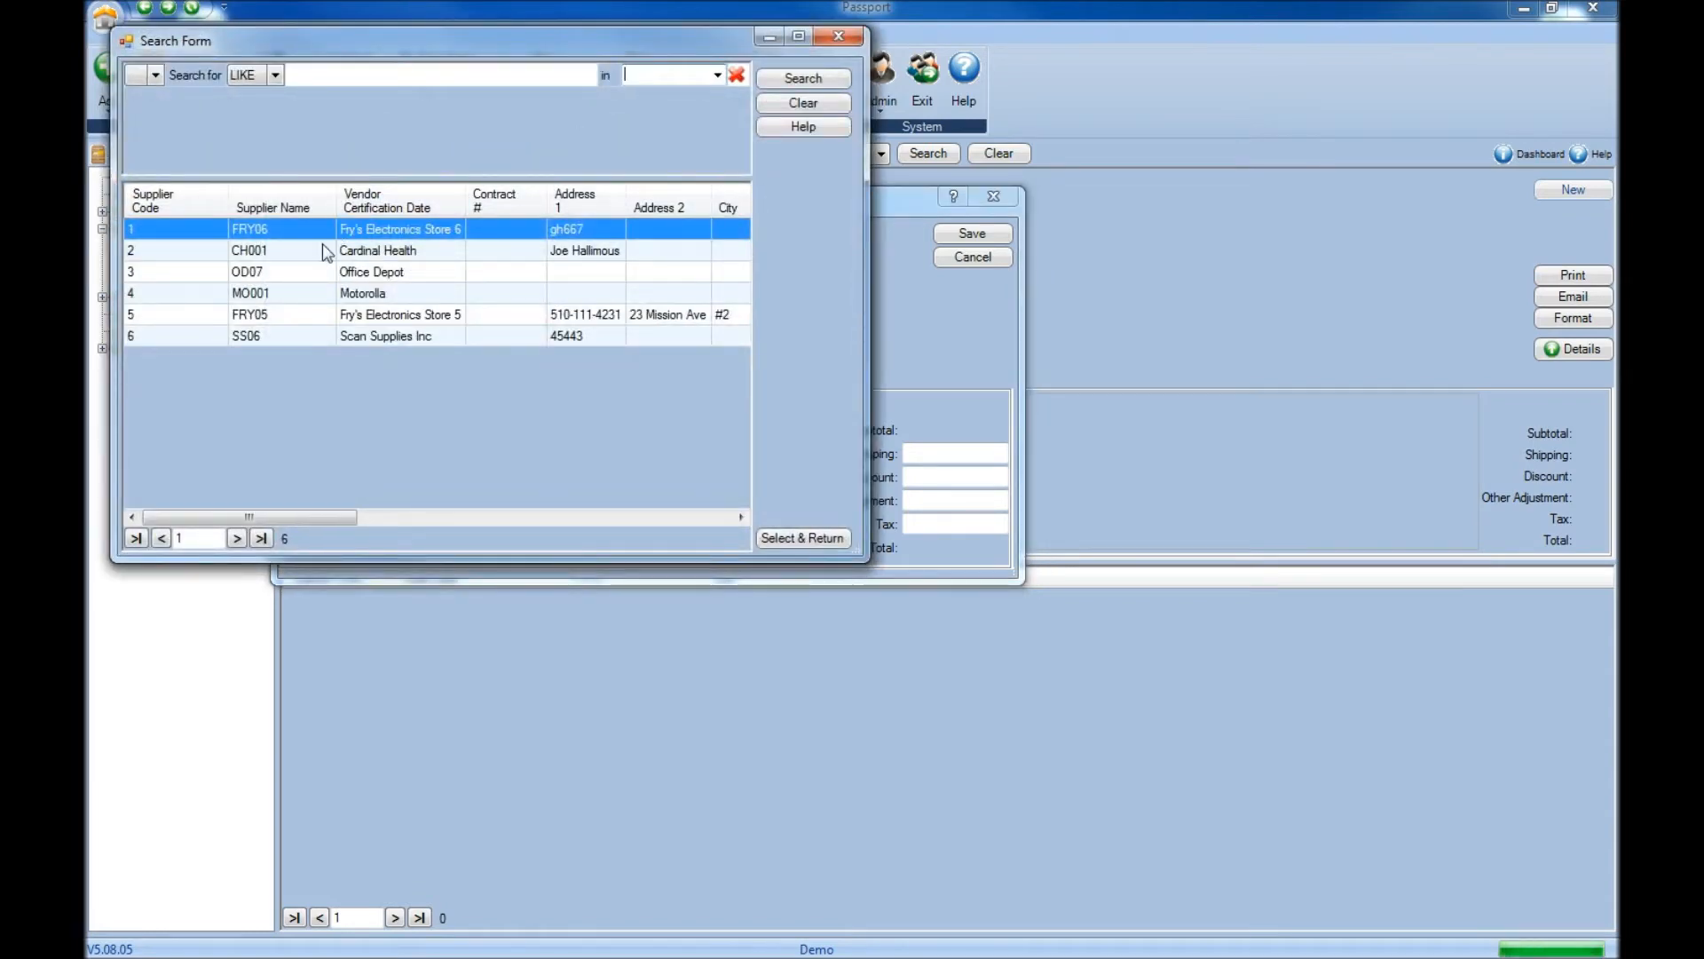
left_click(295, 250)
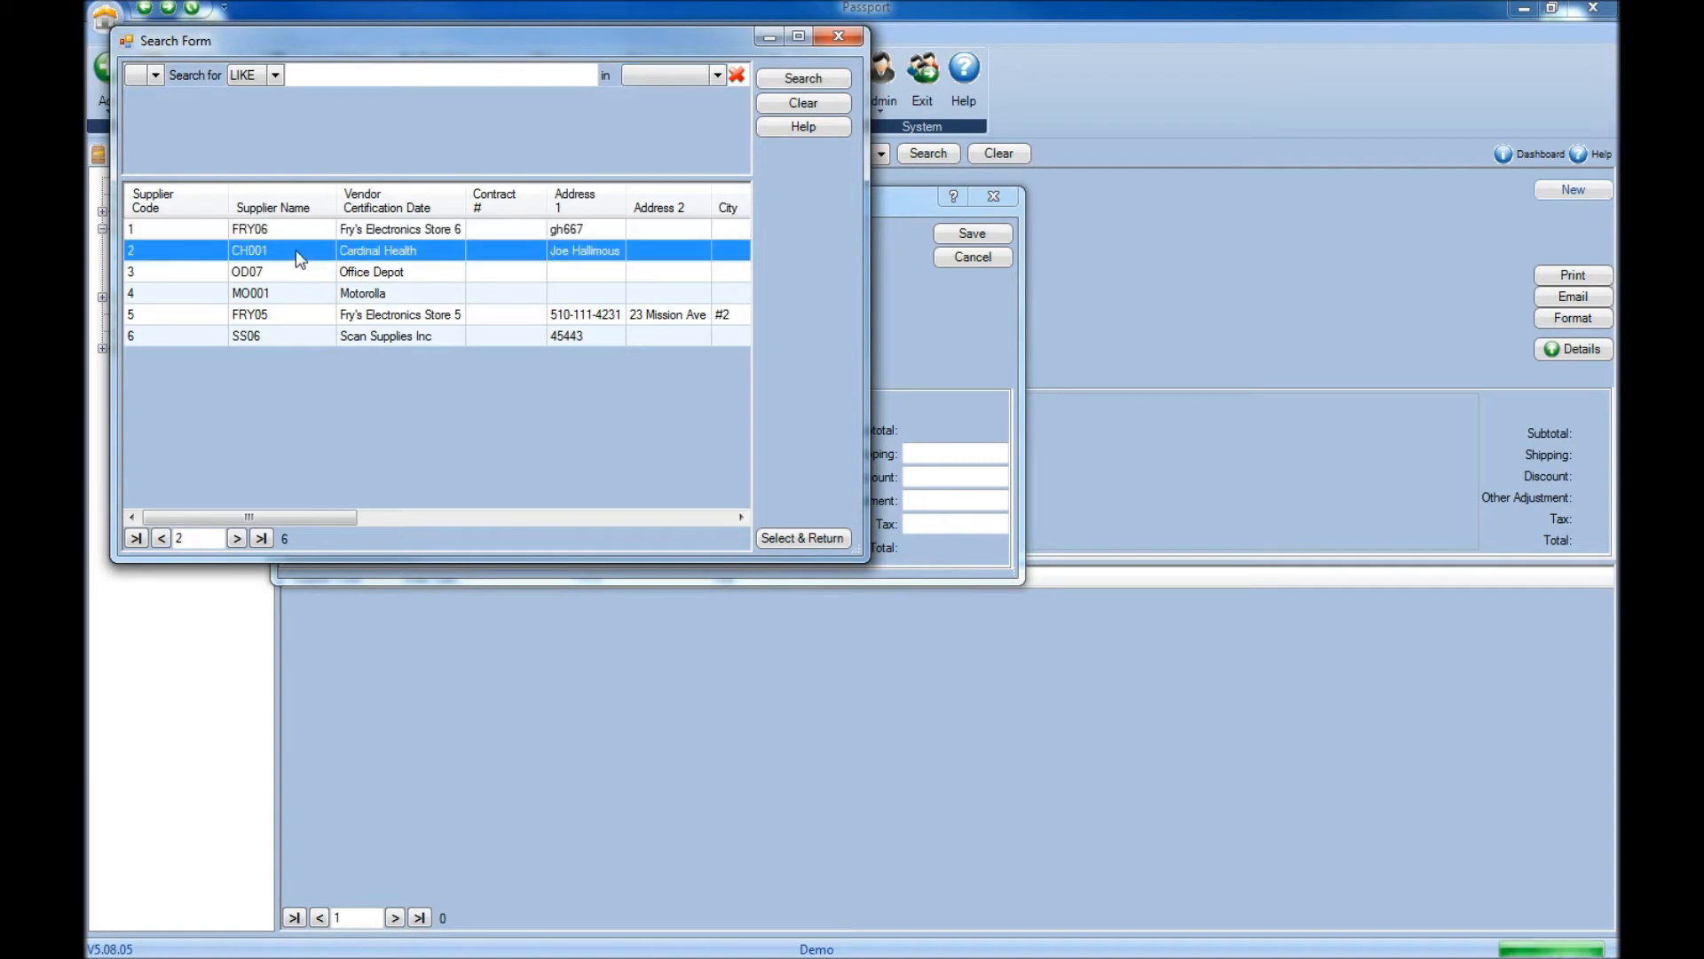
left_click(786, 543)
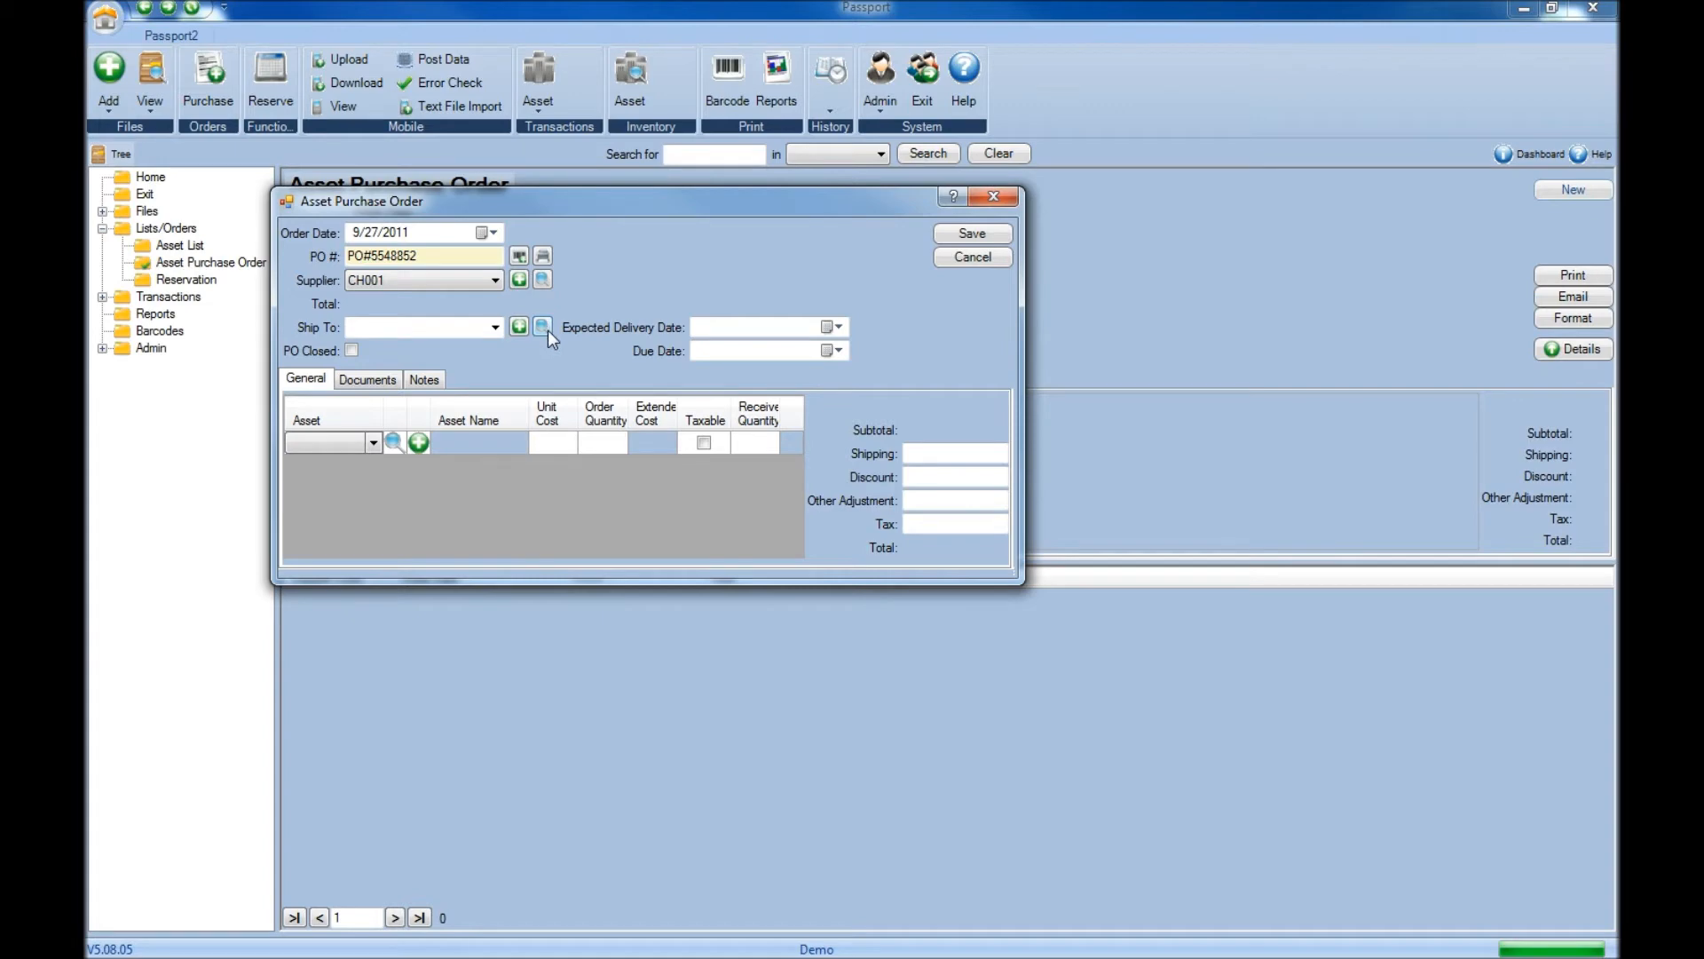
Set the order's expected delivery date to 9/30/2011 and its due date to 10/1/2011.
left_click(839, 329)
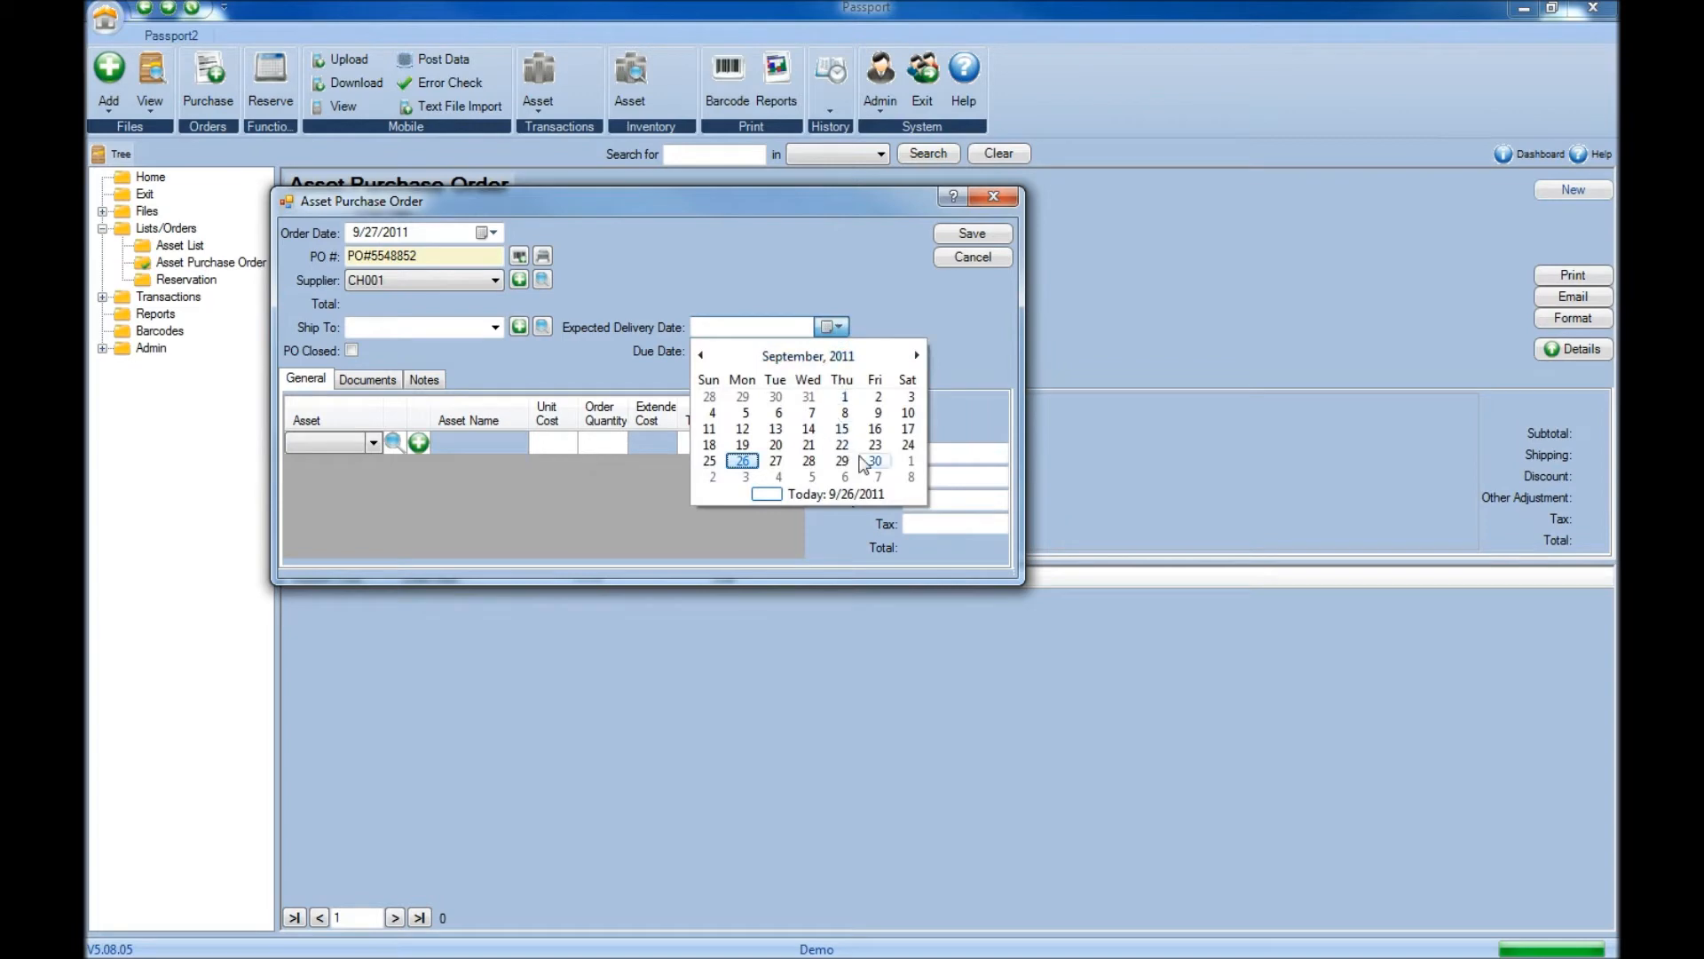
left_click(872, 461)
left_click(834, 351)
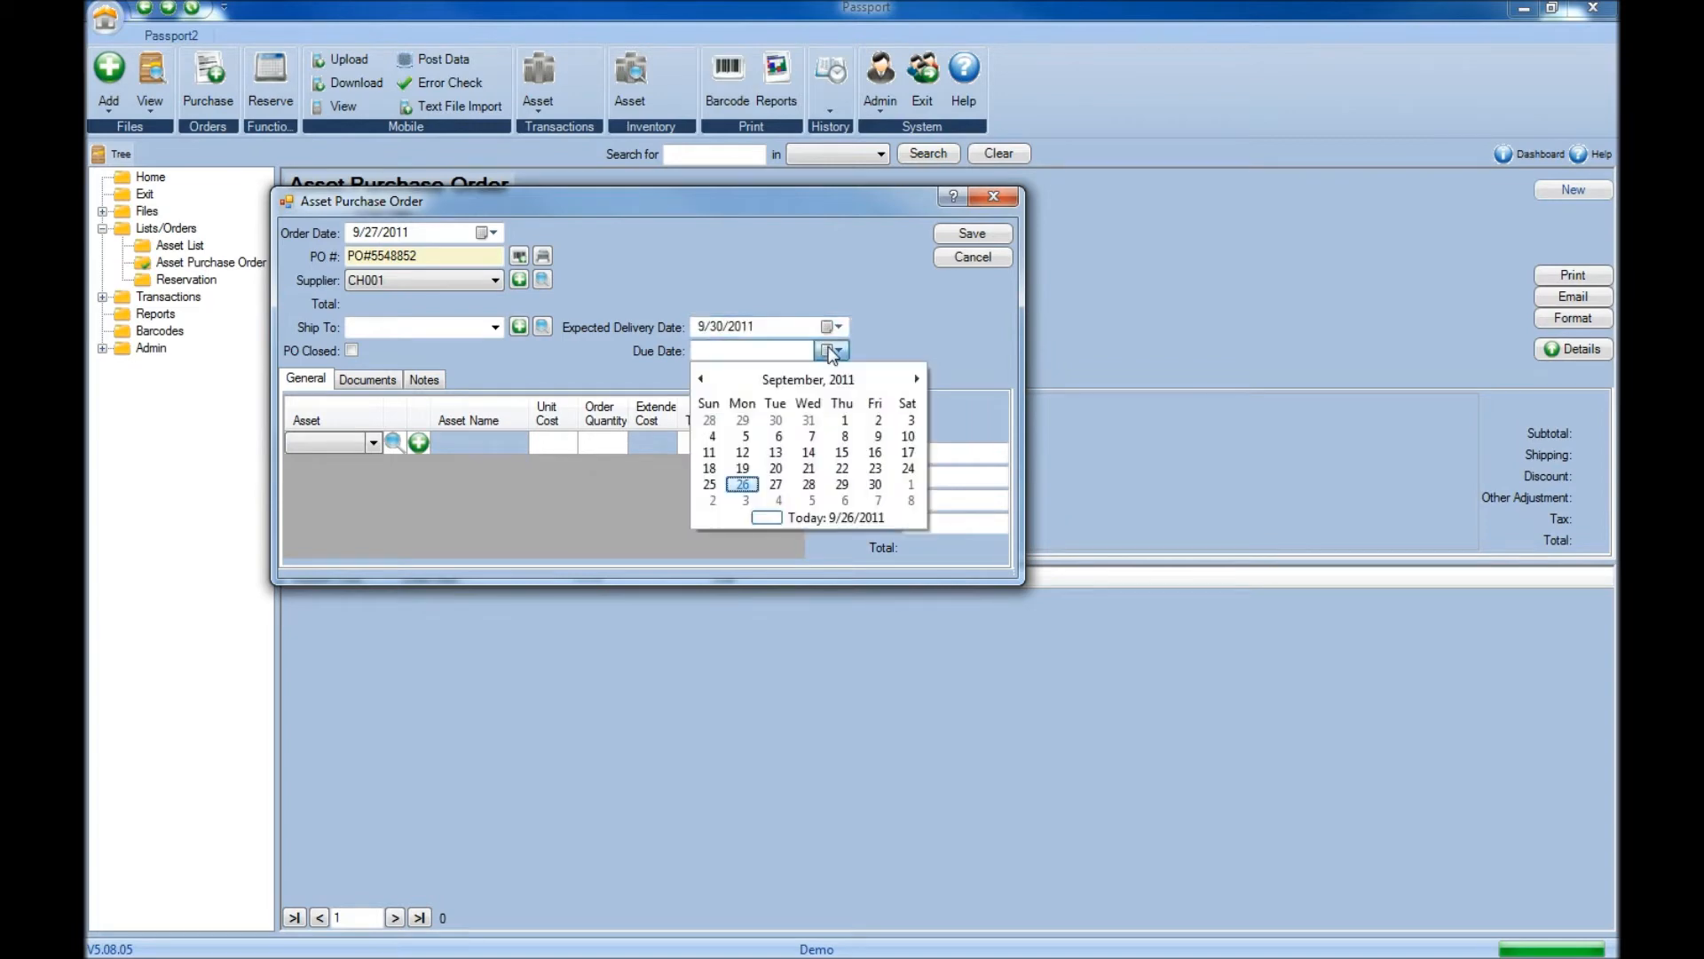
left_click(916, 380)
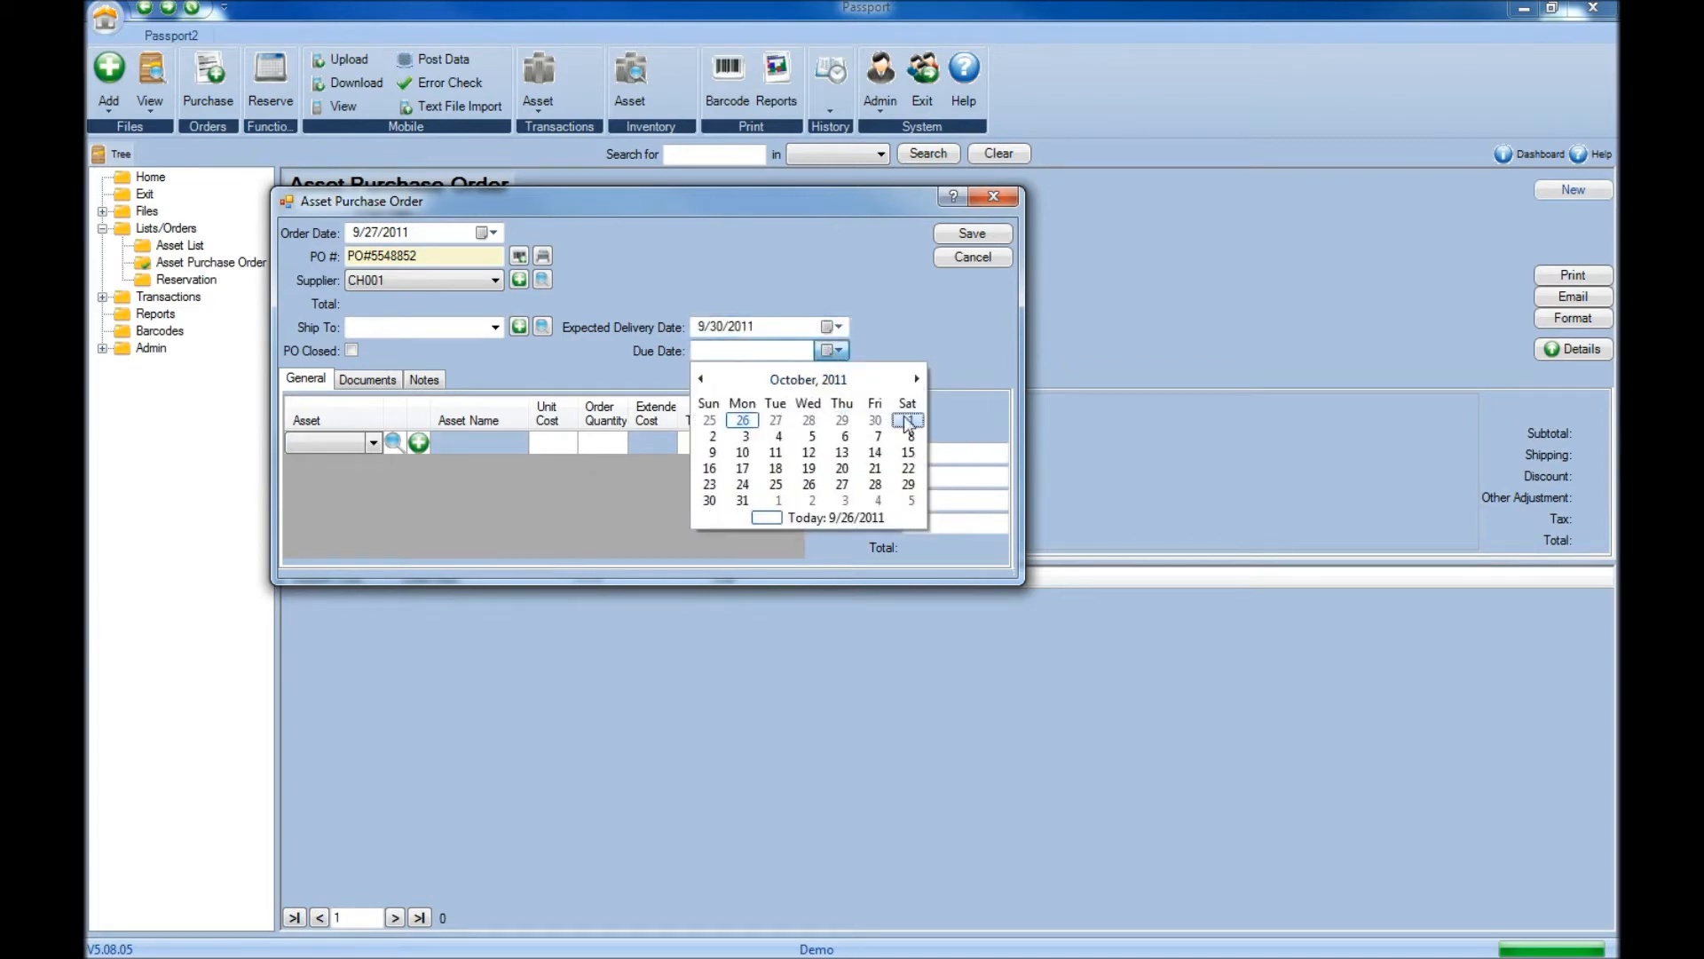
left_click(915, 420)
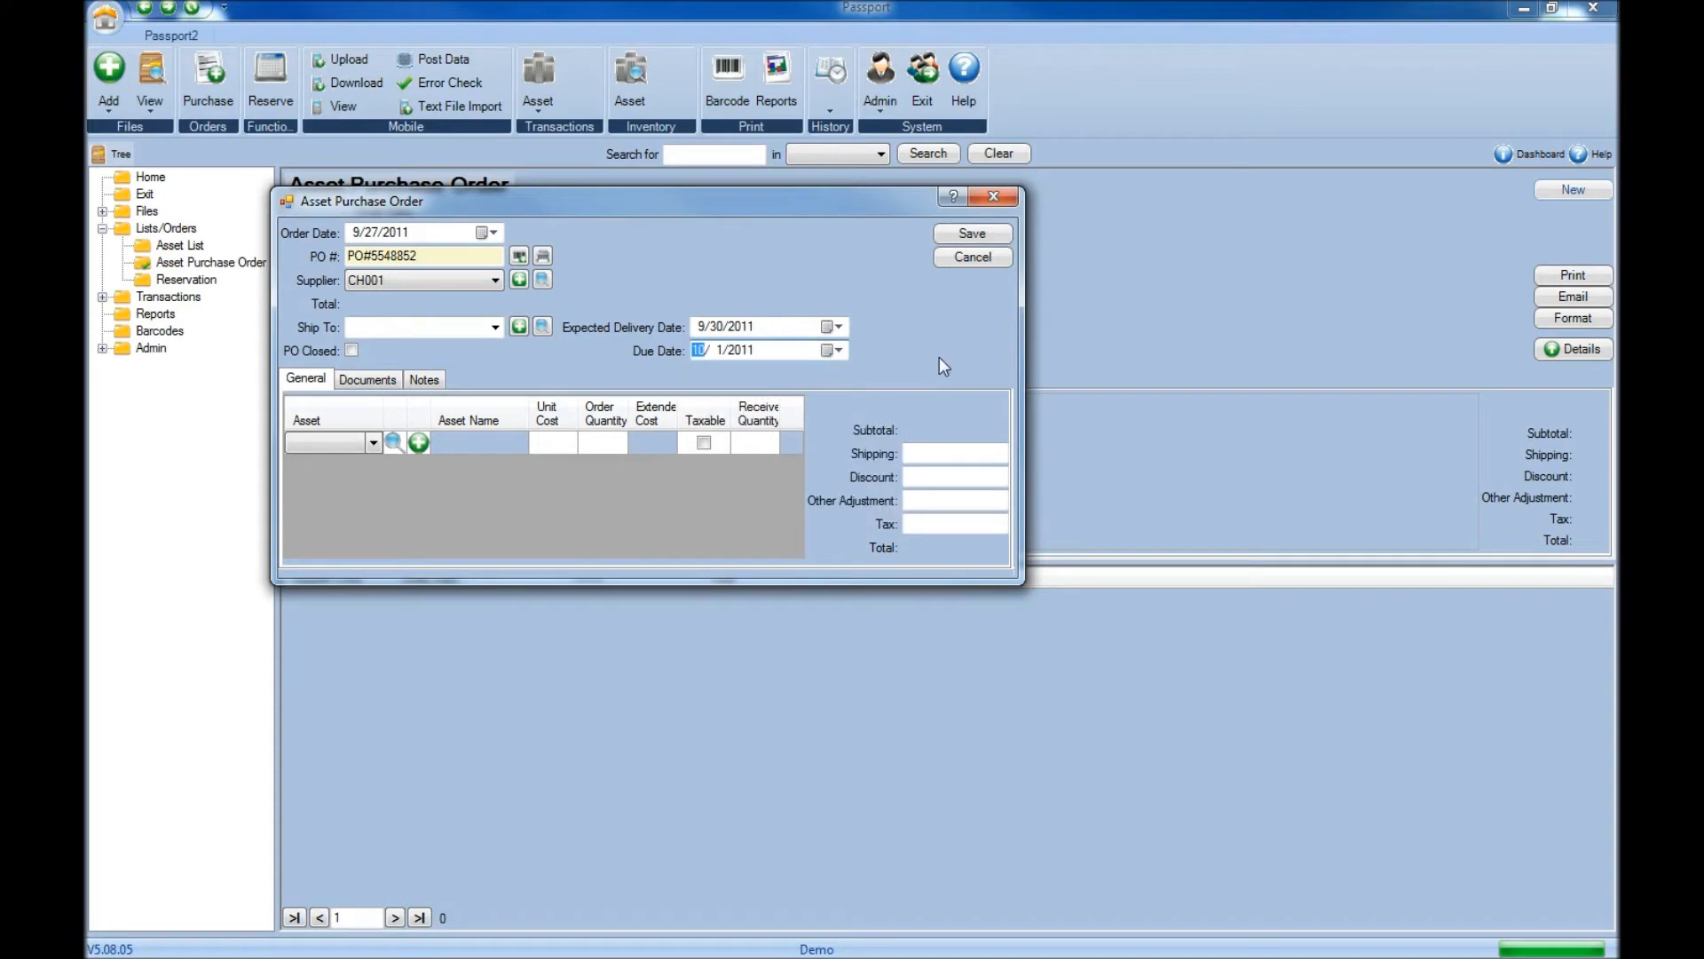
key("Tab")
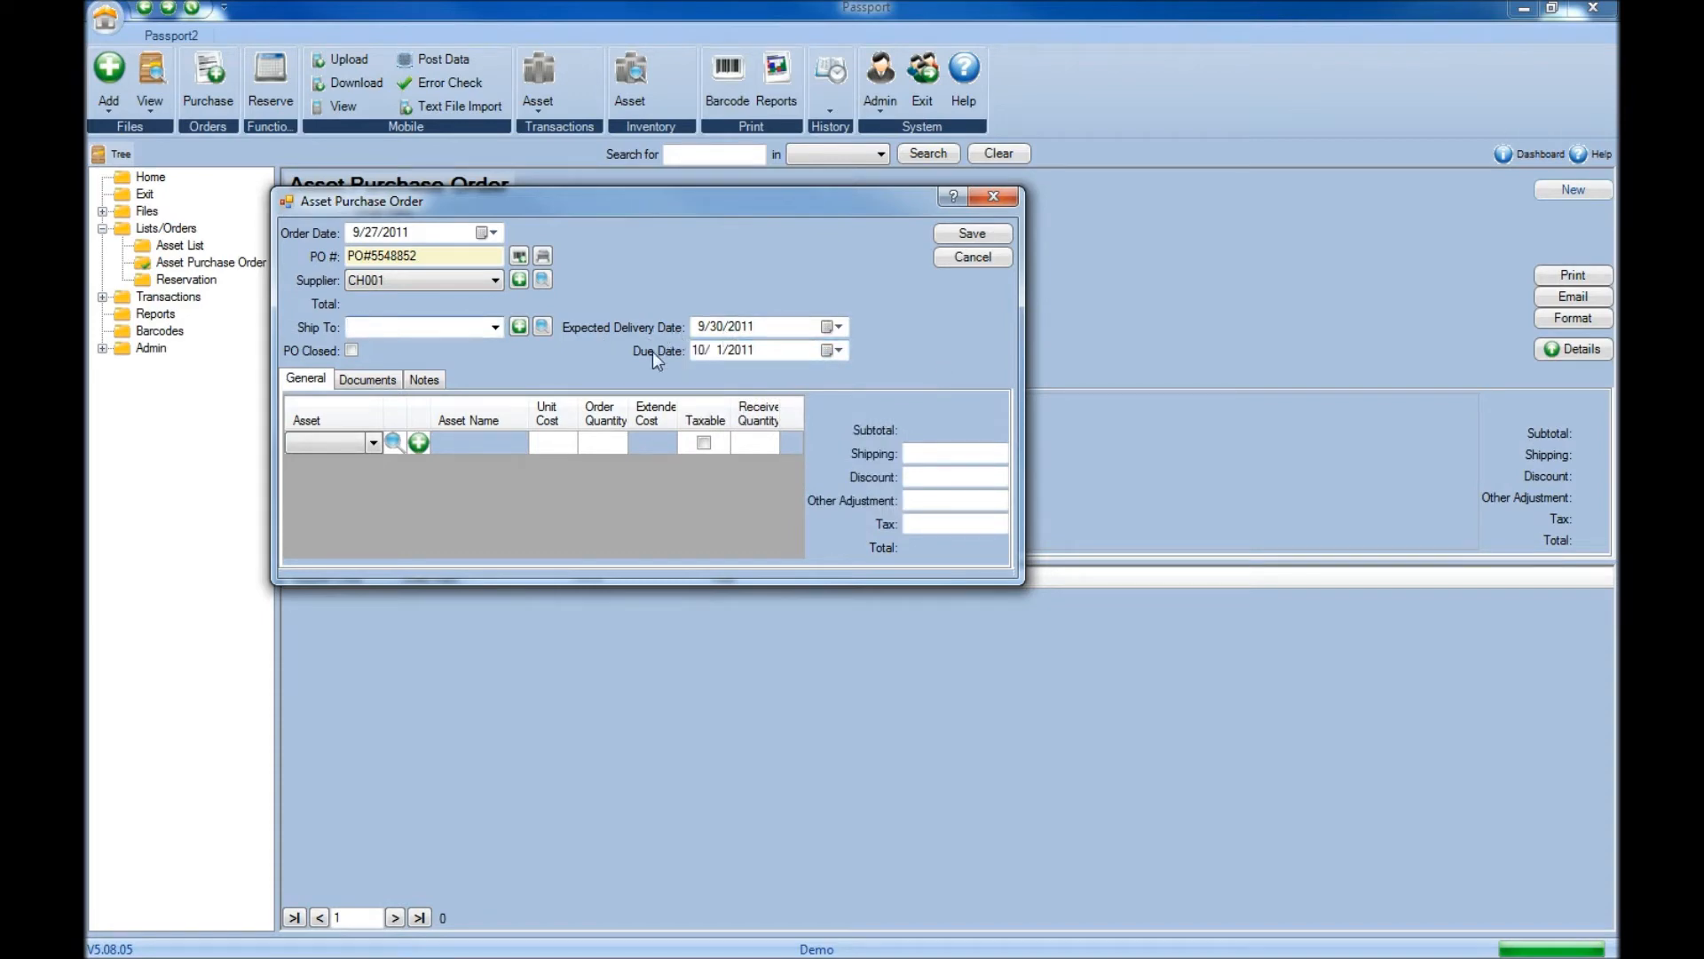
Add assets MC50 and MC70 as order lines, quantity 1 each, with unit costs of 1155.00 and 1,870.00.
left_click(373, 442)
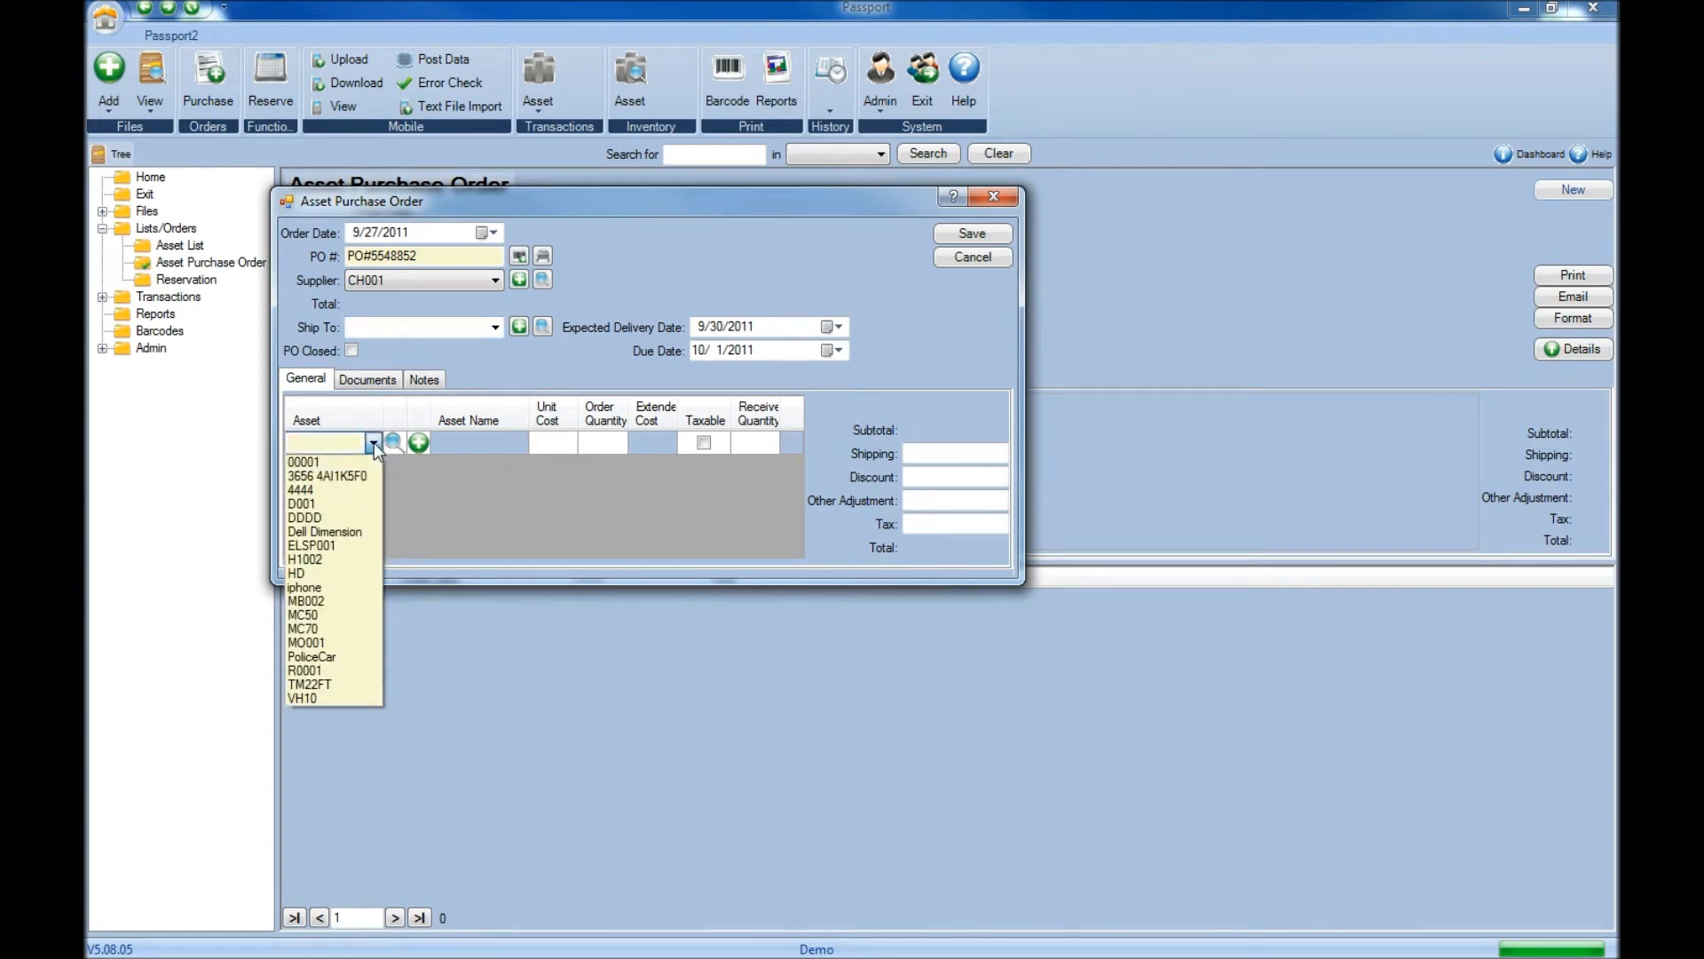
left_click(326, 616)
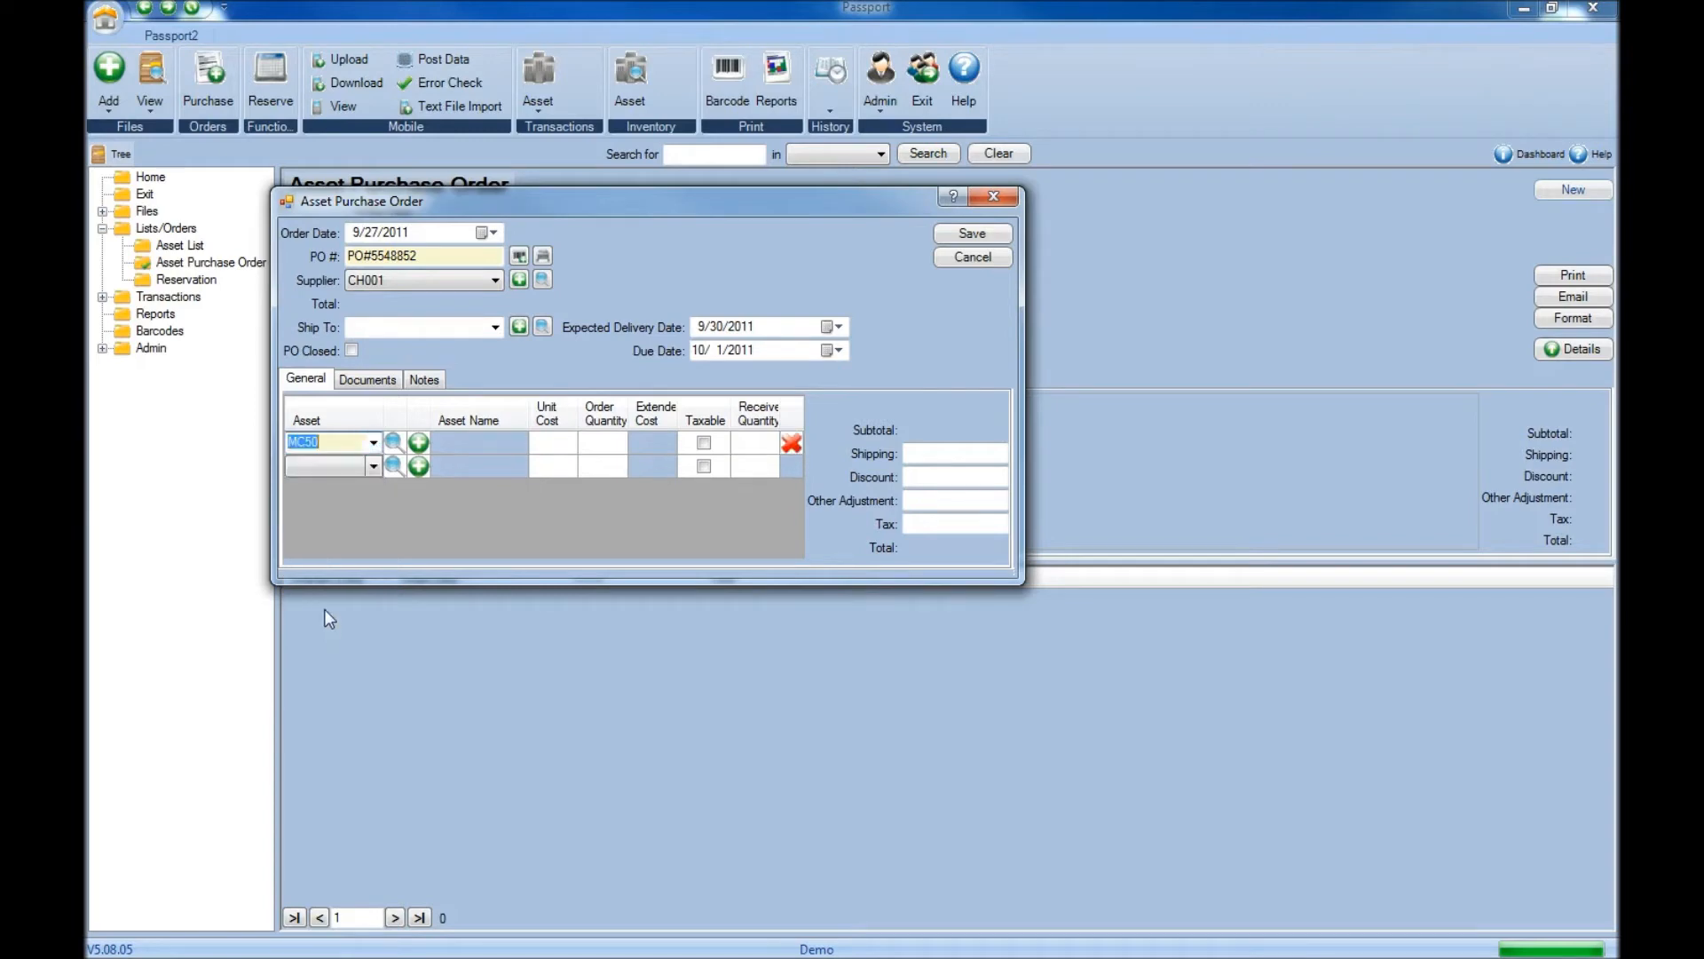
left_click(318, 466)
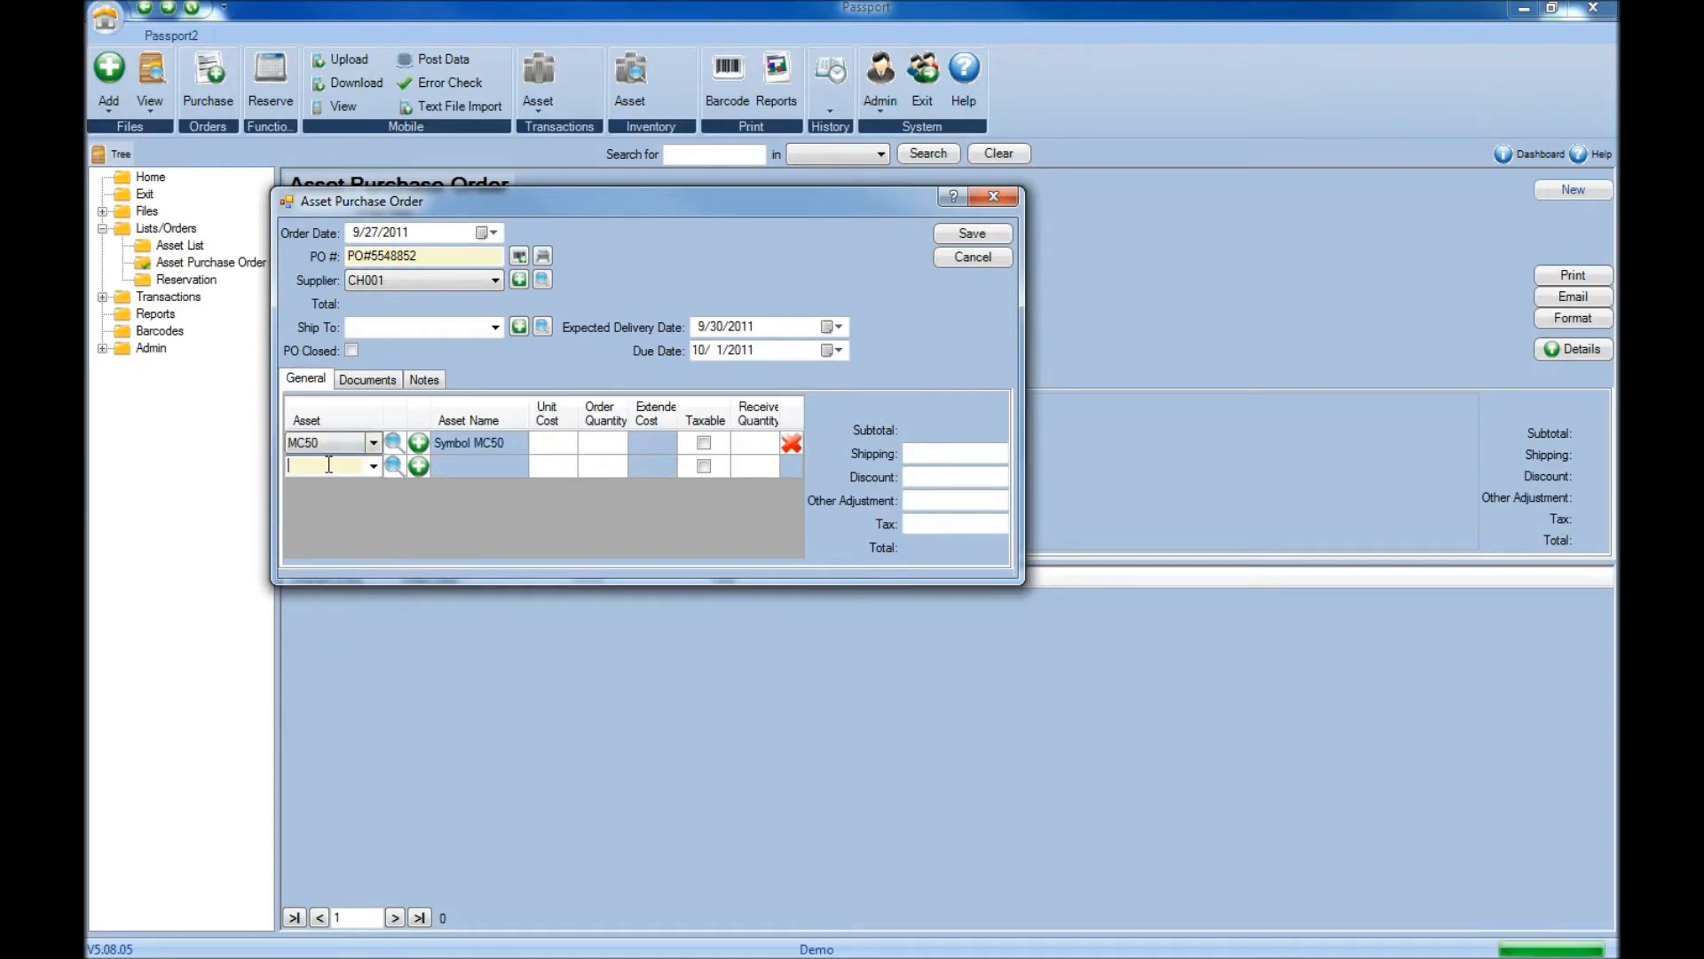
type("mc50")
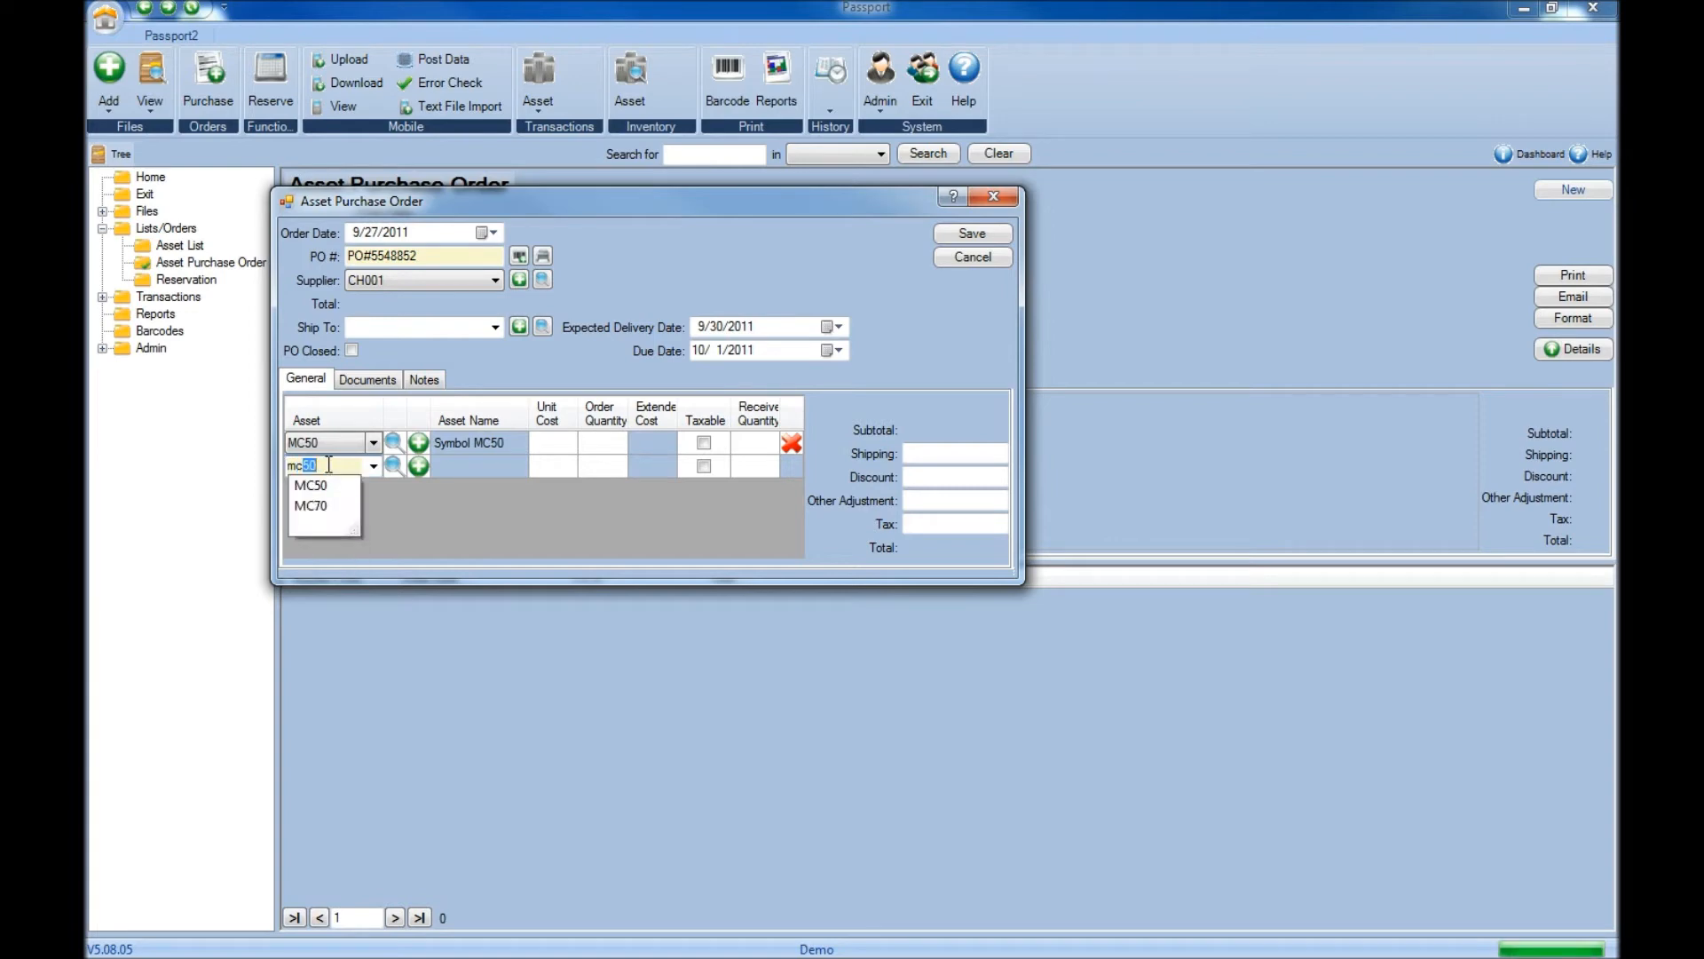
key("Down")
key("Down")
left_click(338, 507)
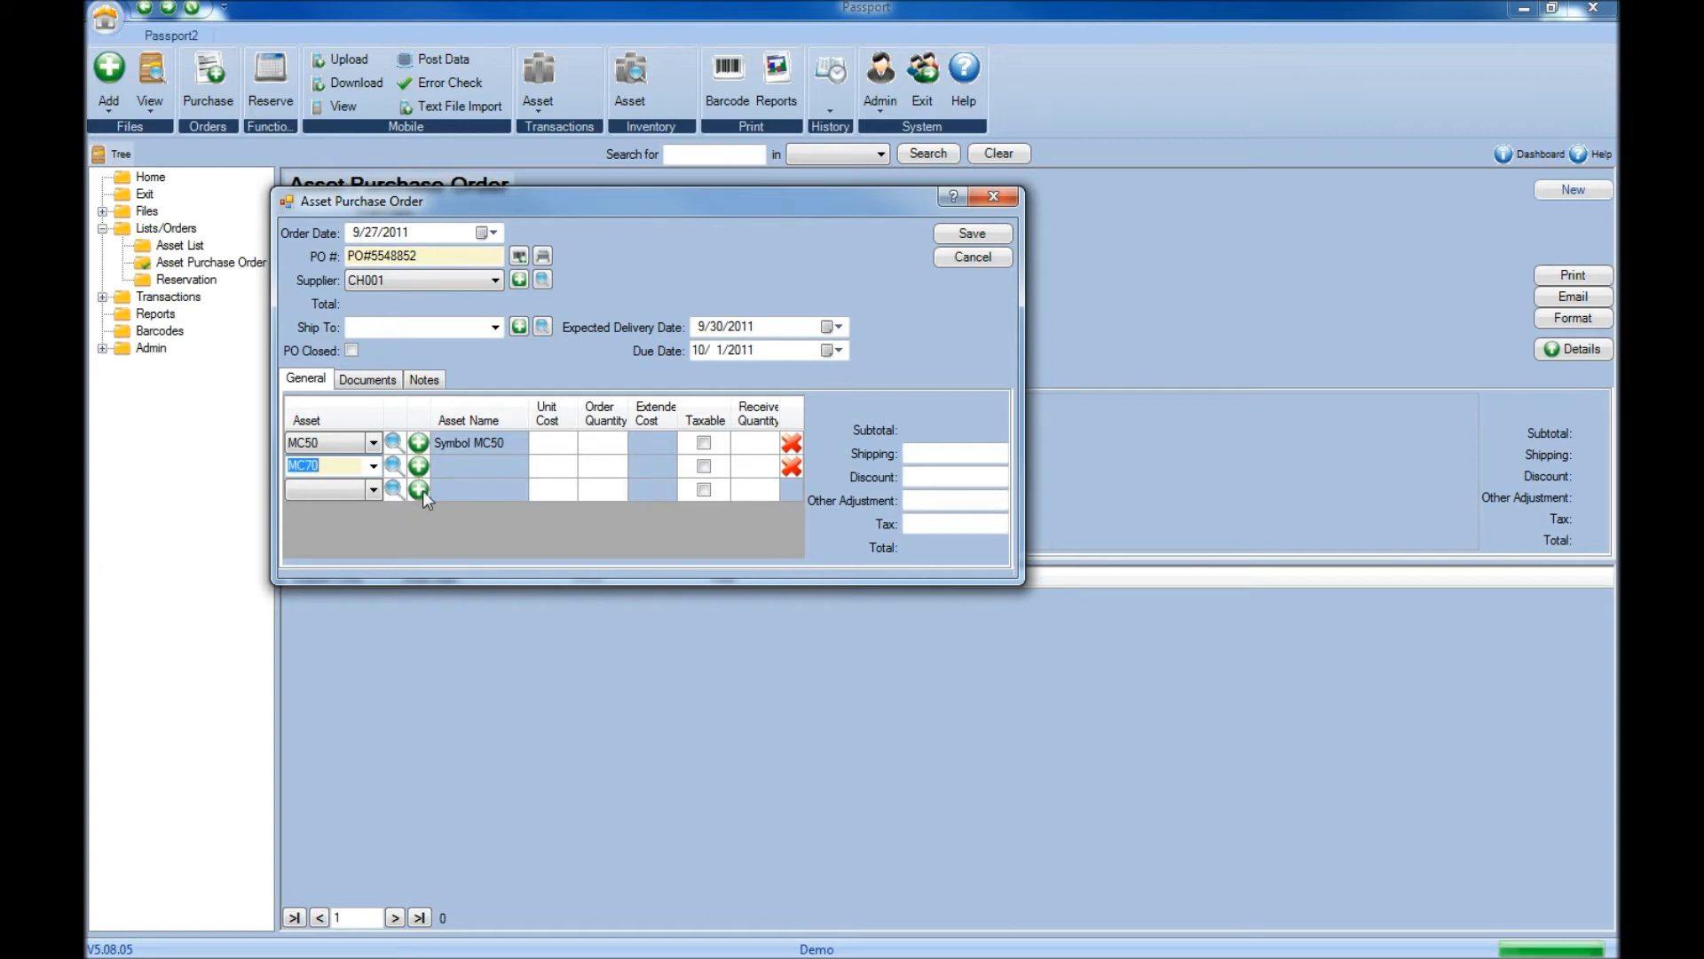
key("Tab")
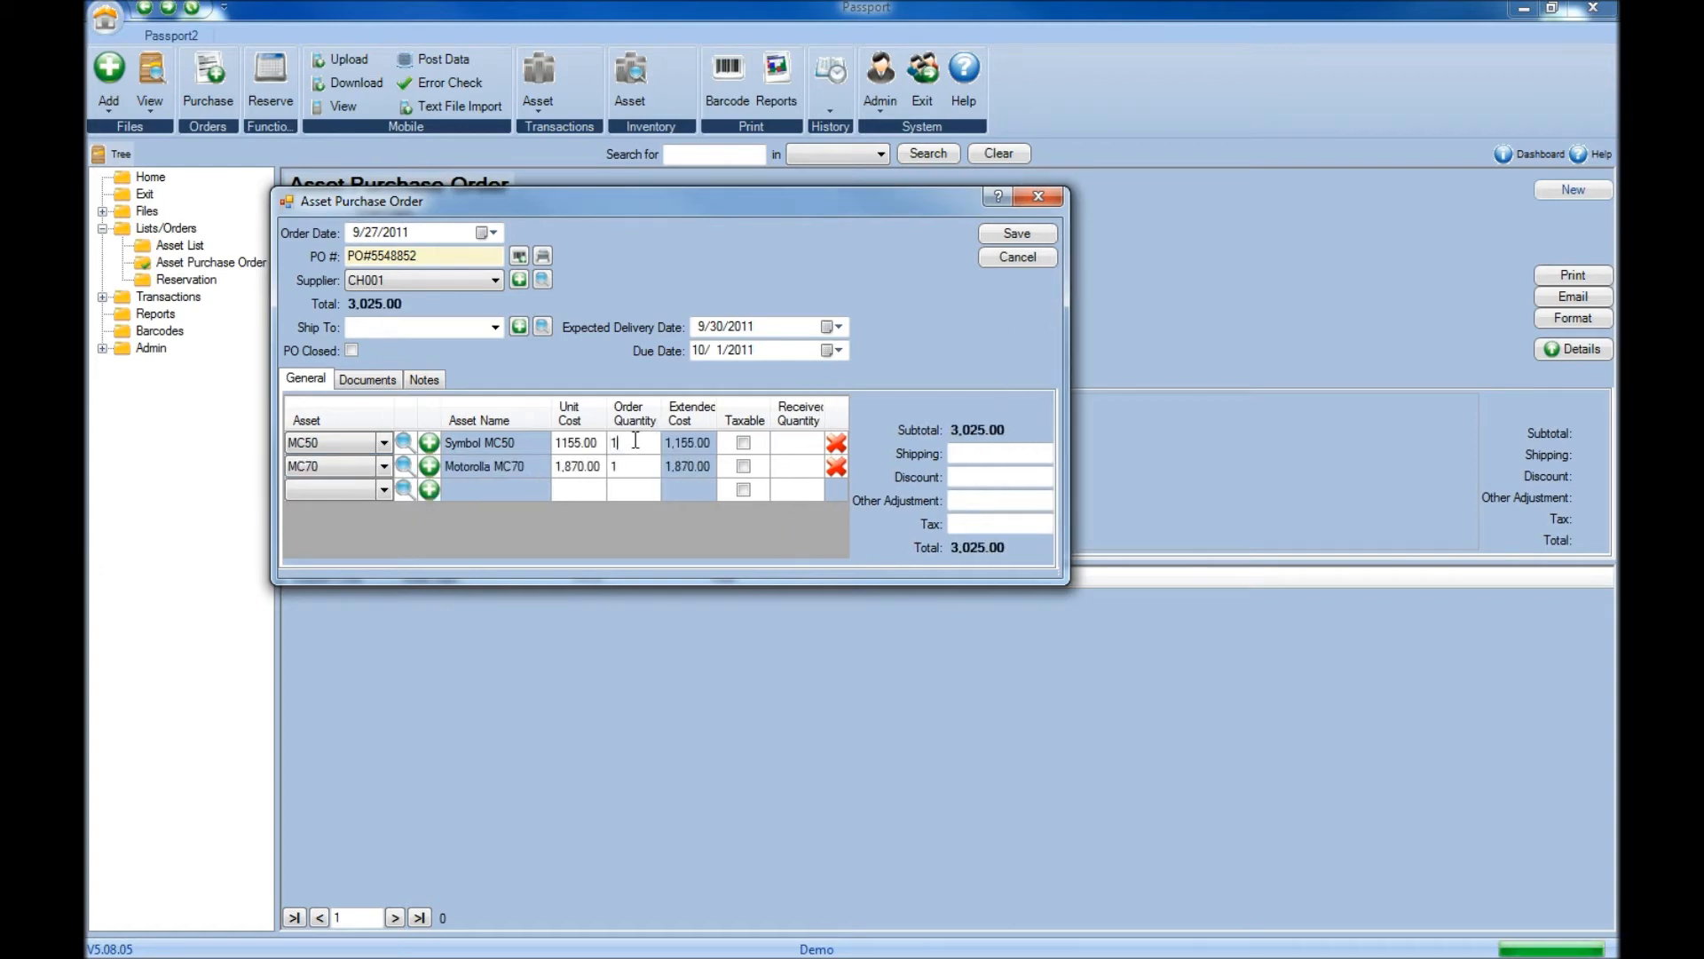
left_click(743, 442)
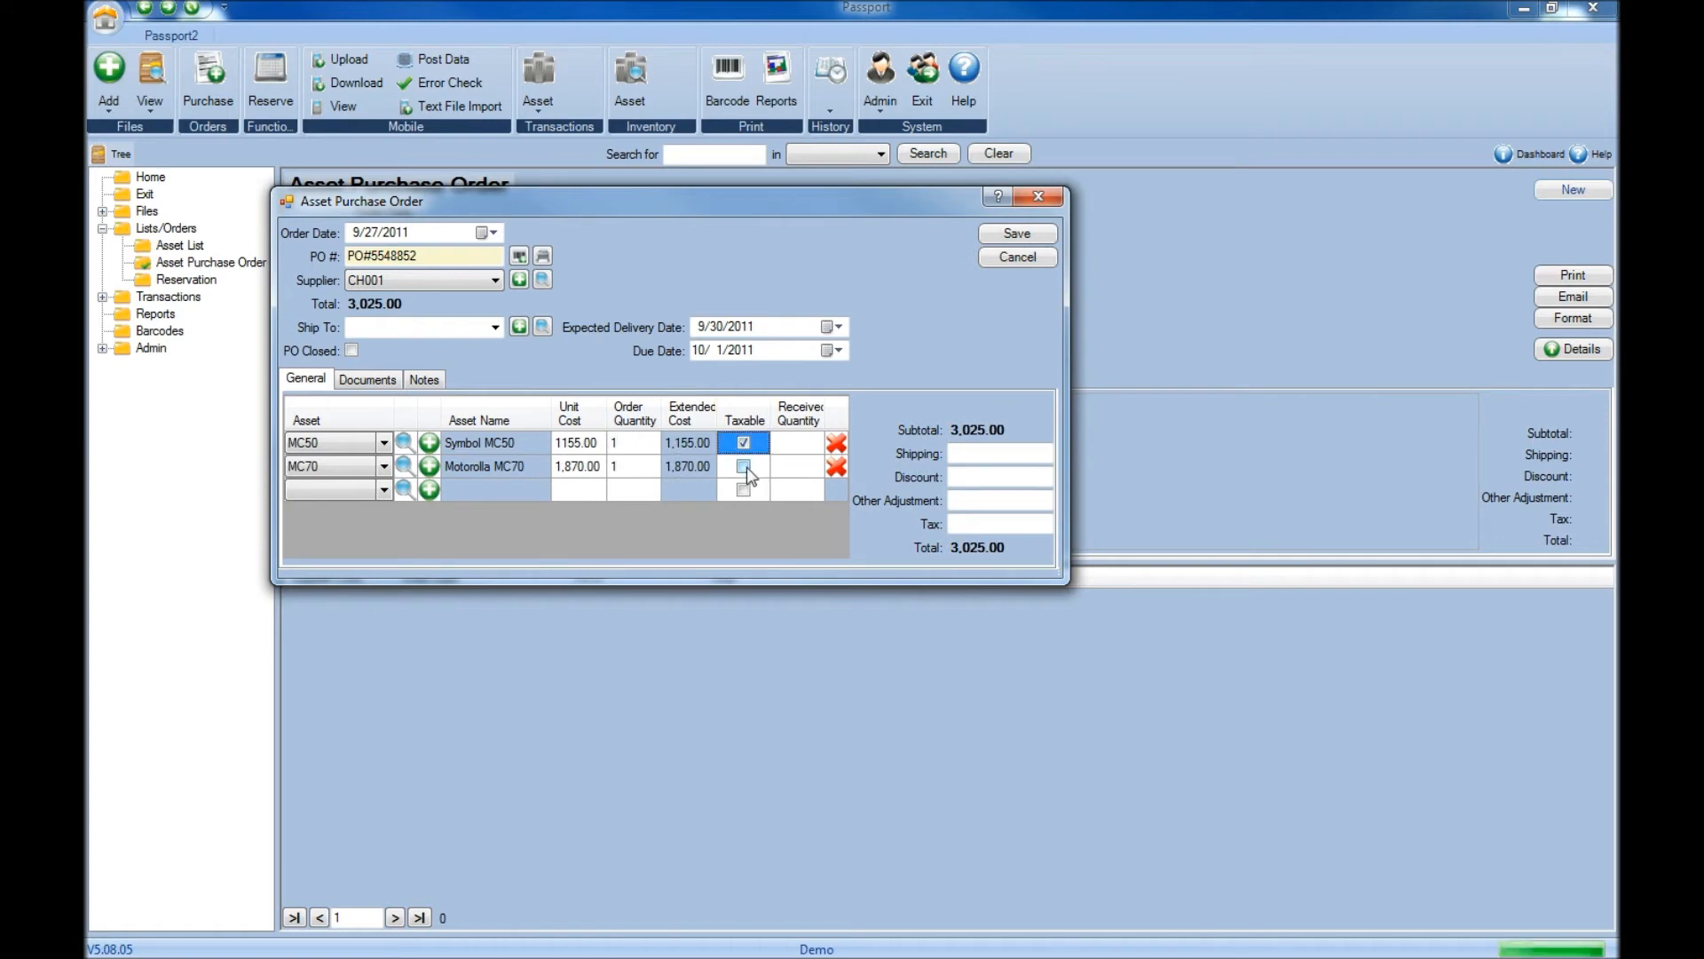
left_click(747, 465)
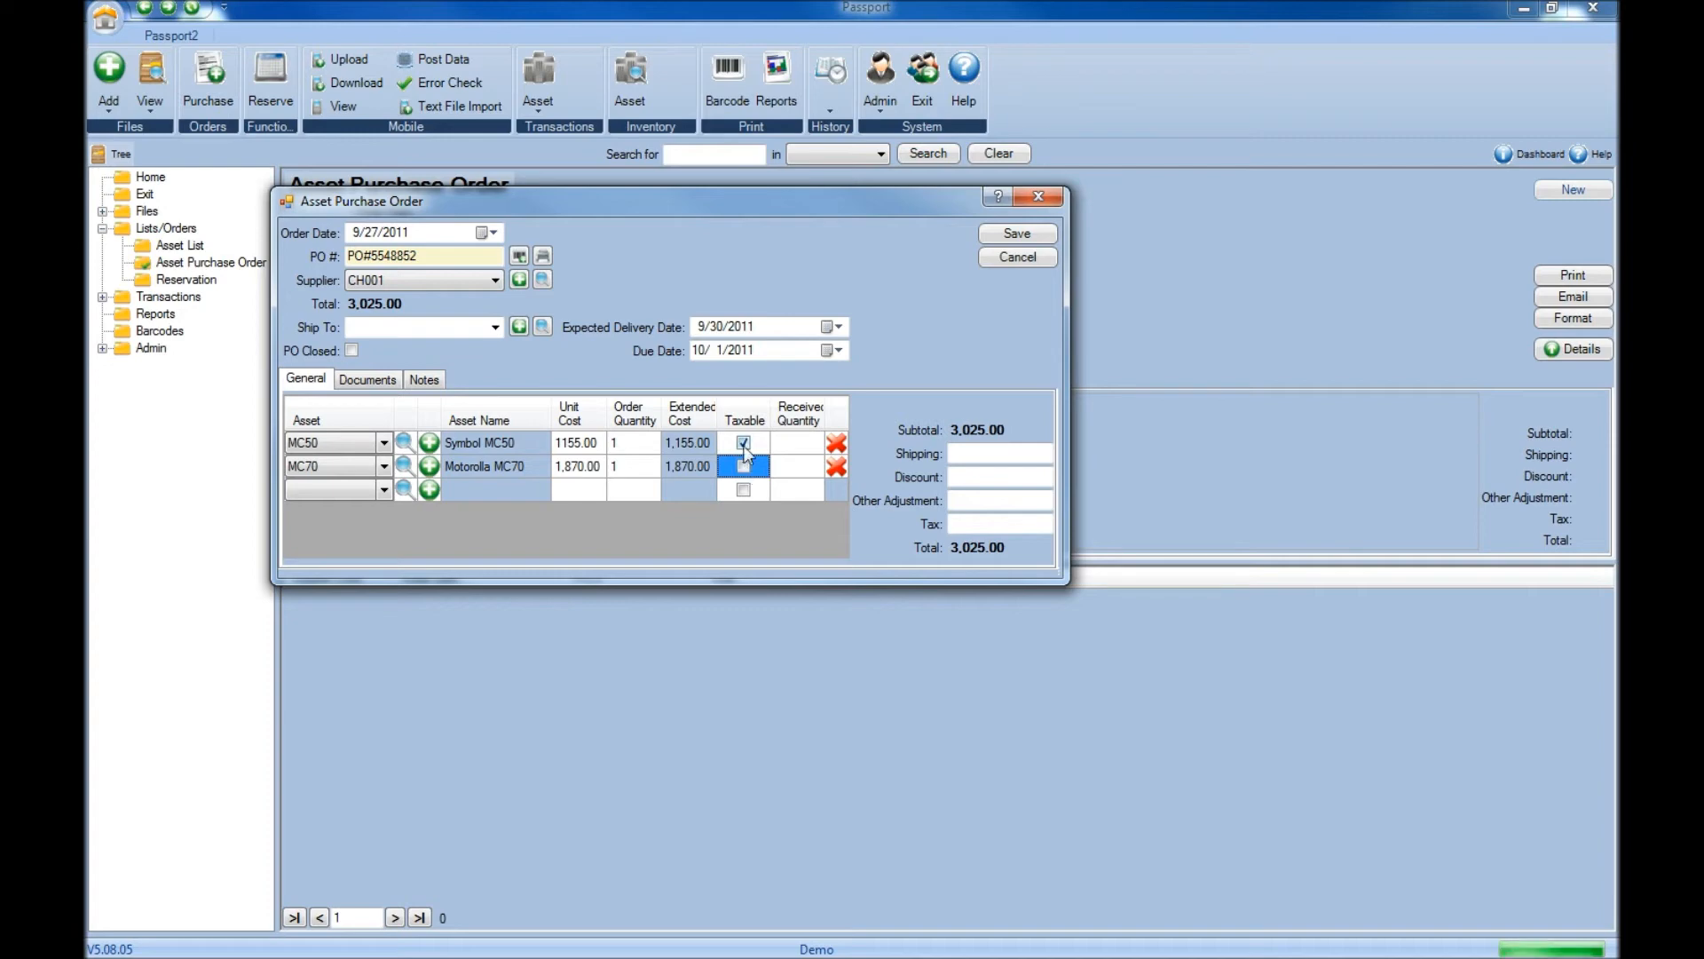
left_click(744, 443)
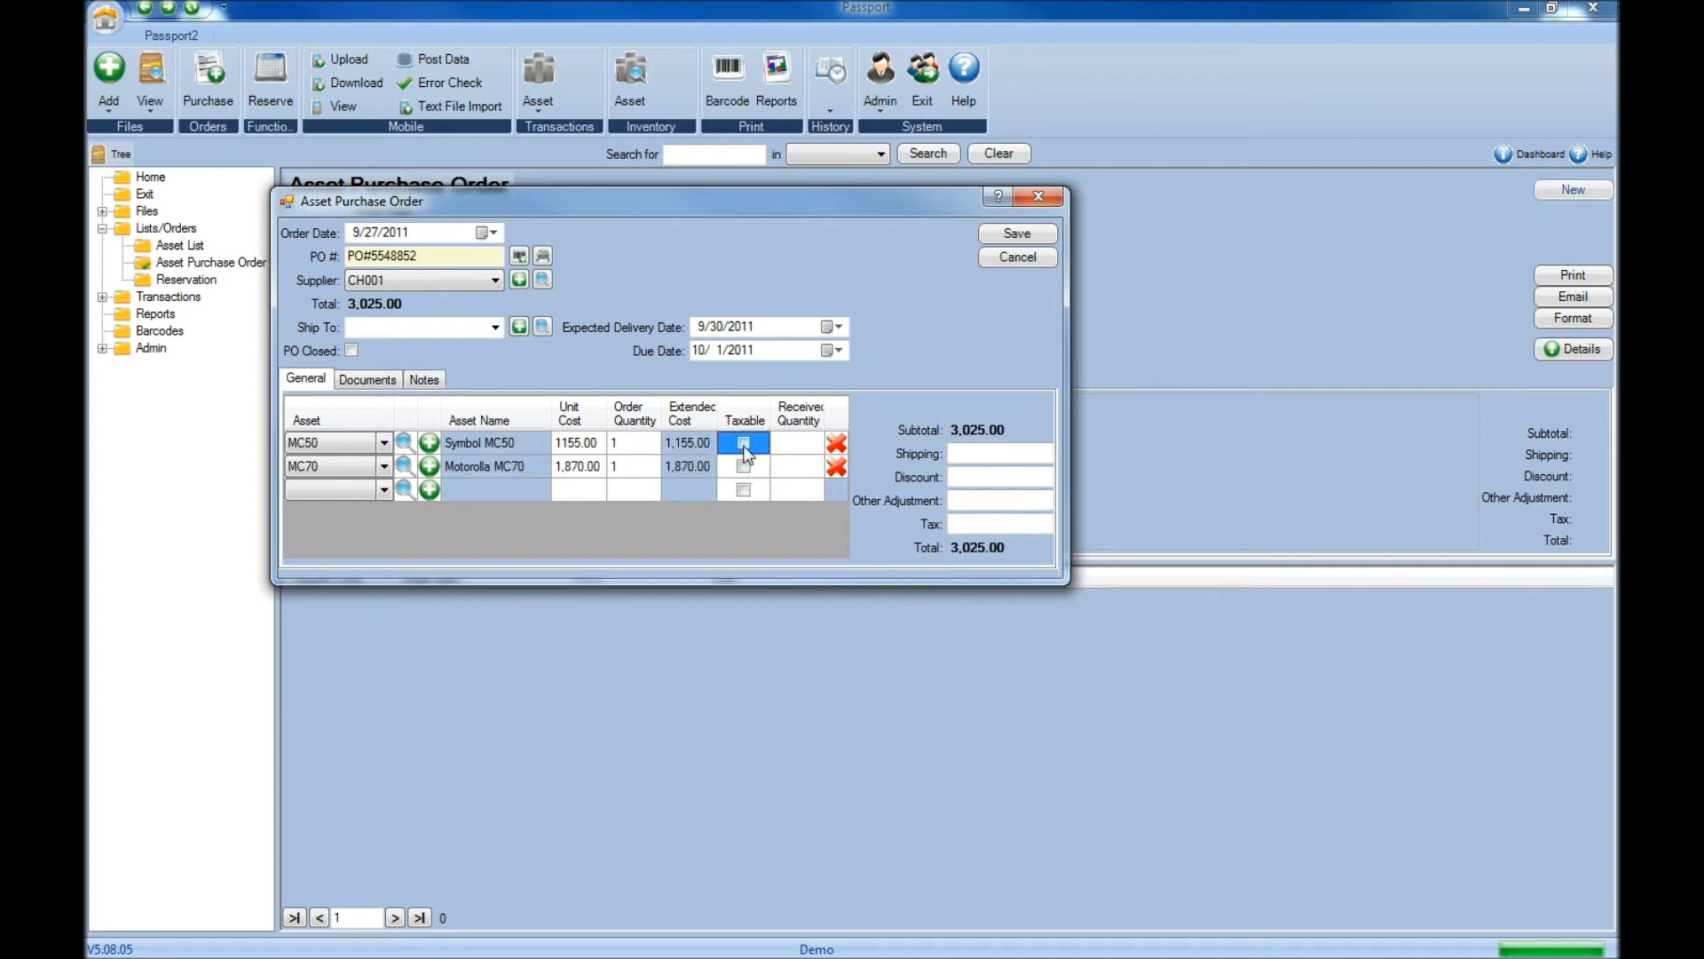
Attach the existing AS Screens PDF document, the last of the entries with that name, to the purchase order.
left_click(372, 390)
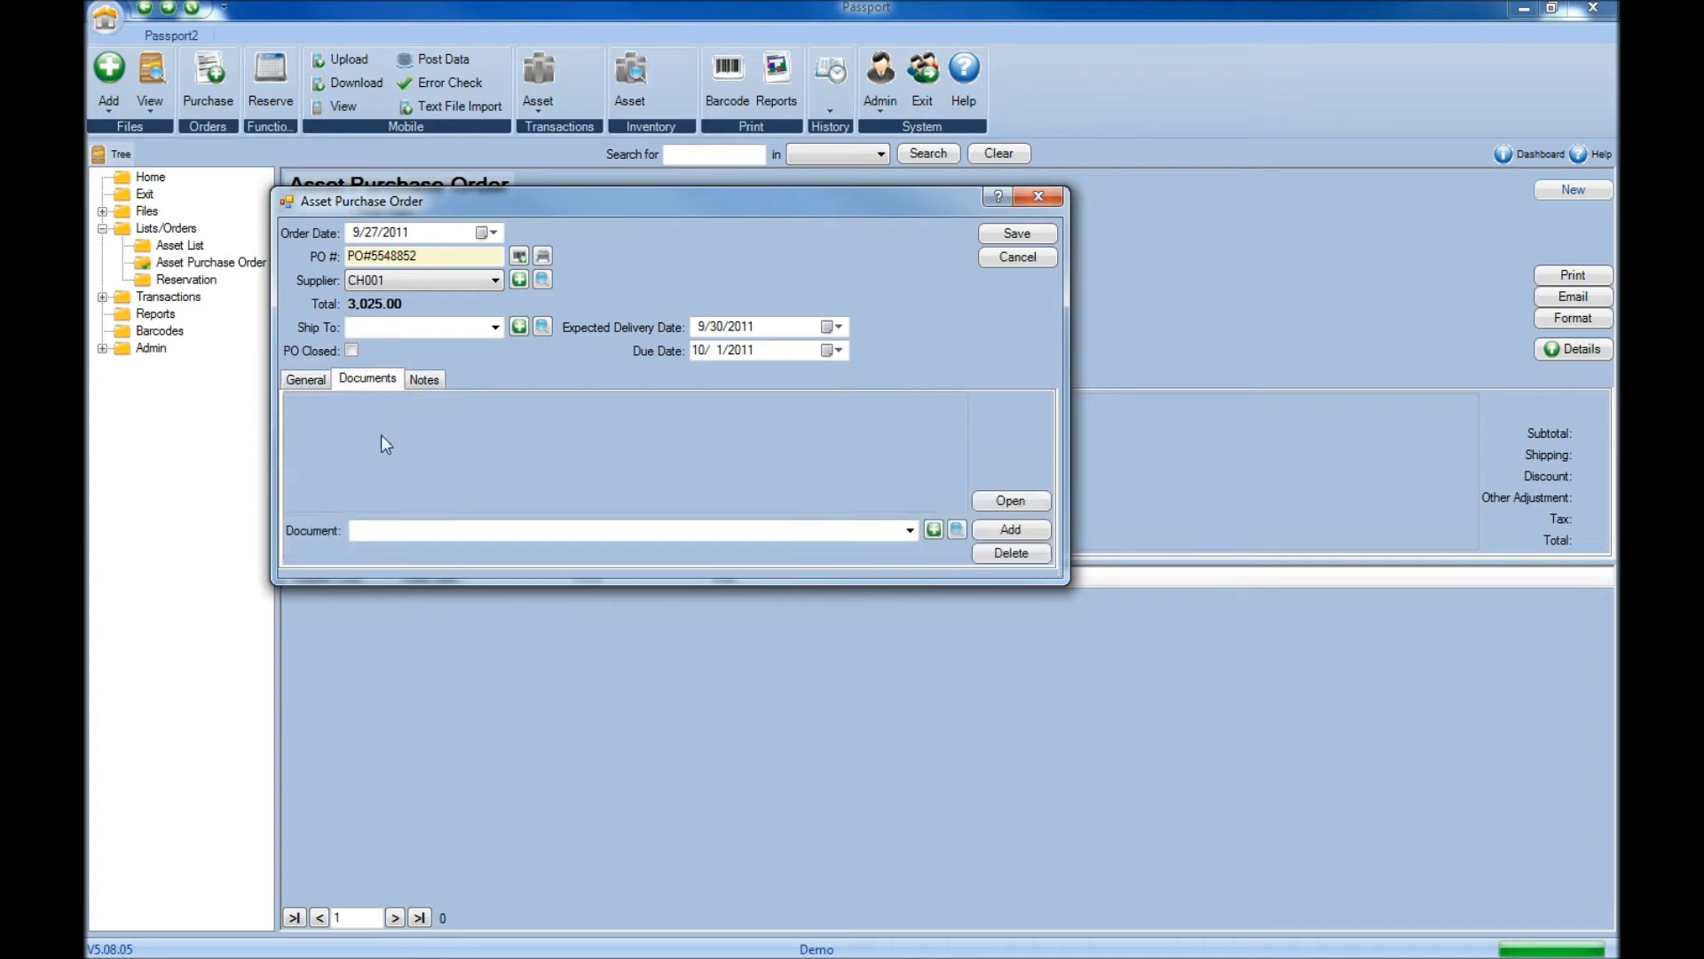
left_click(910, 531)
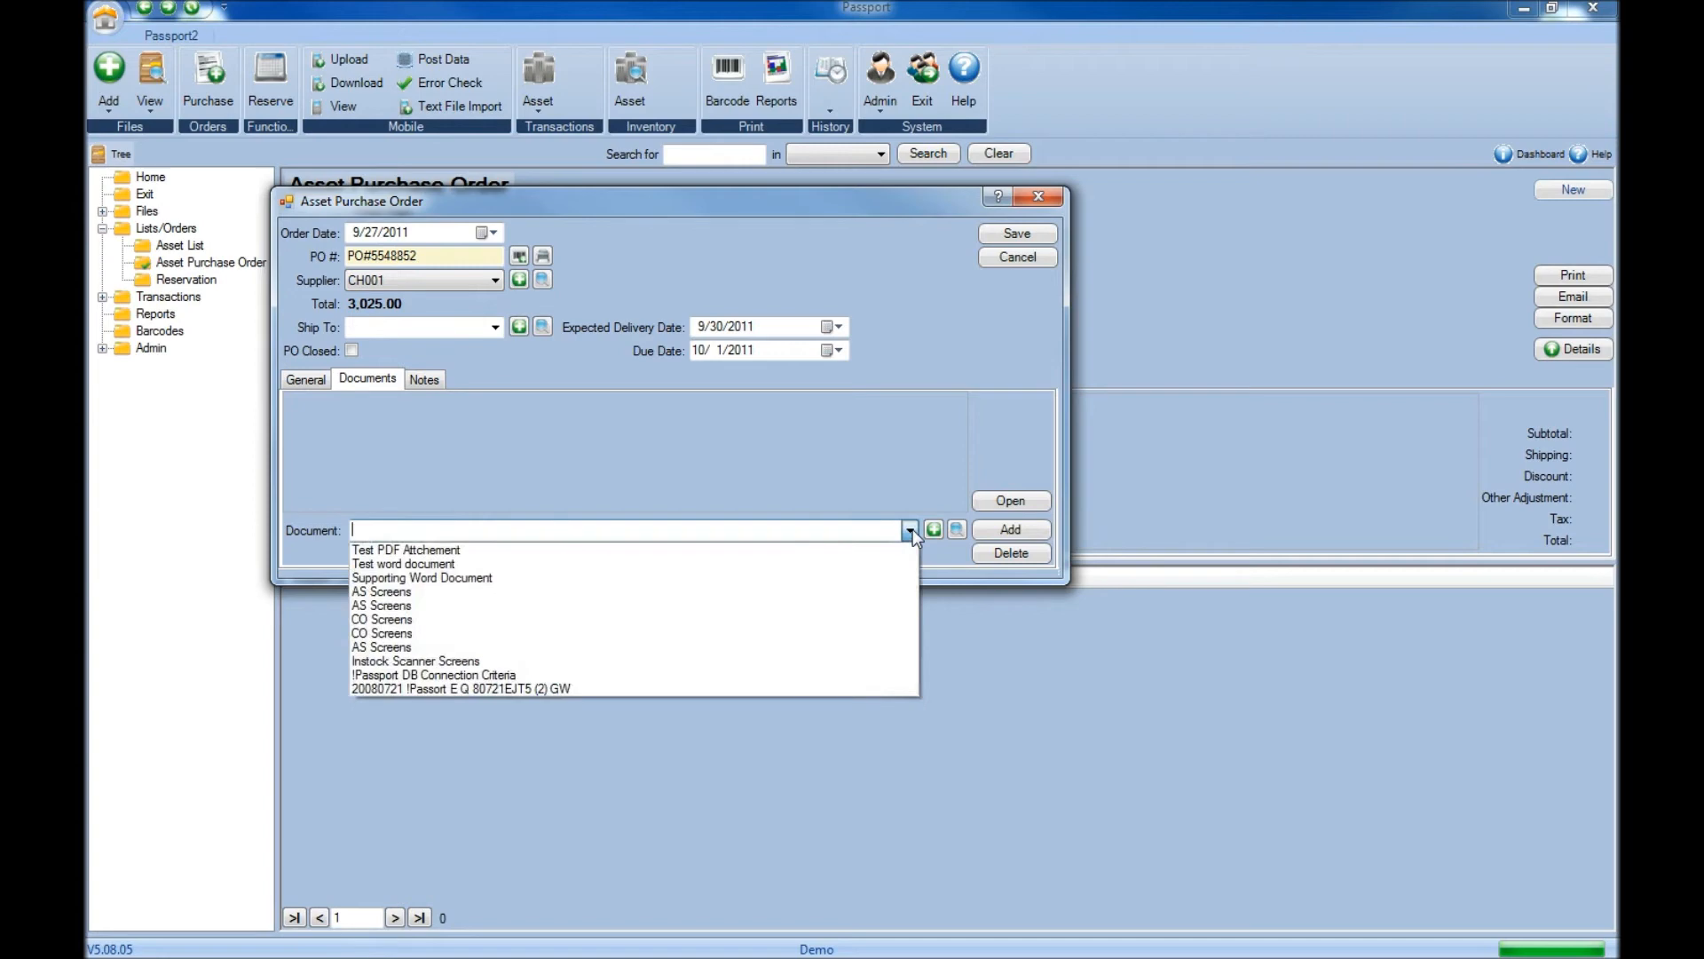
left_click(879, 647)
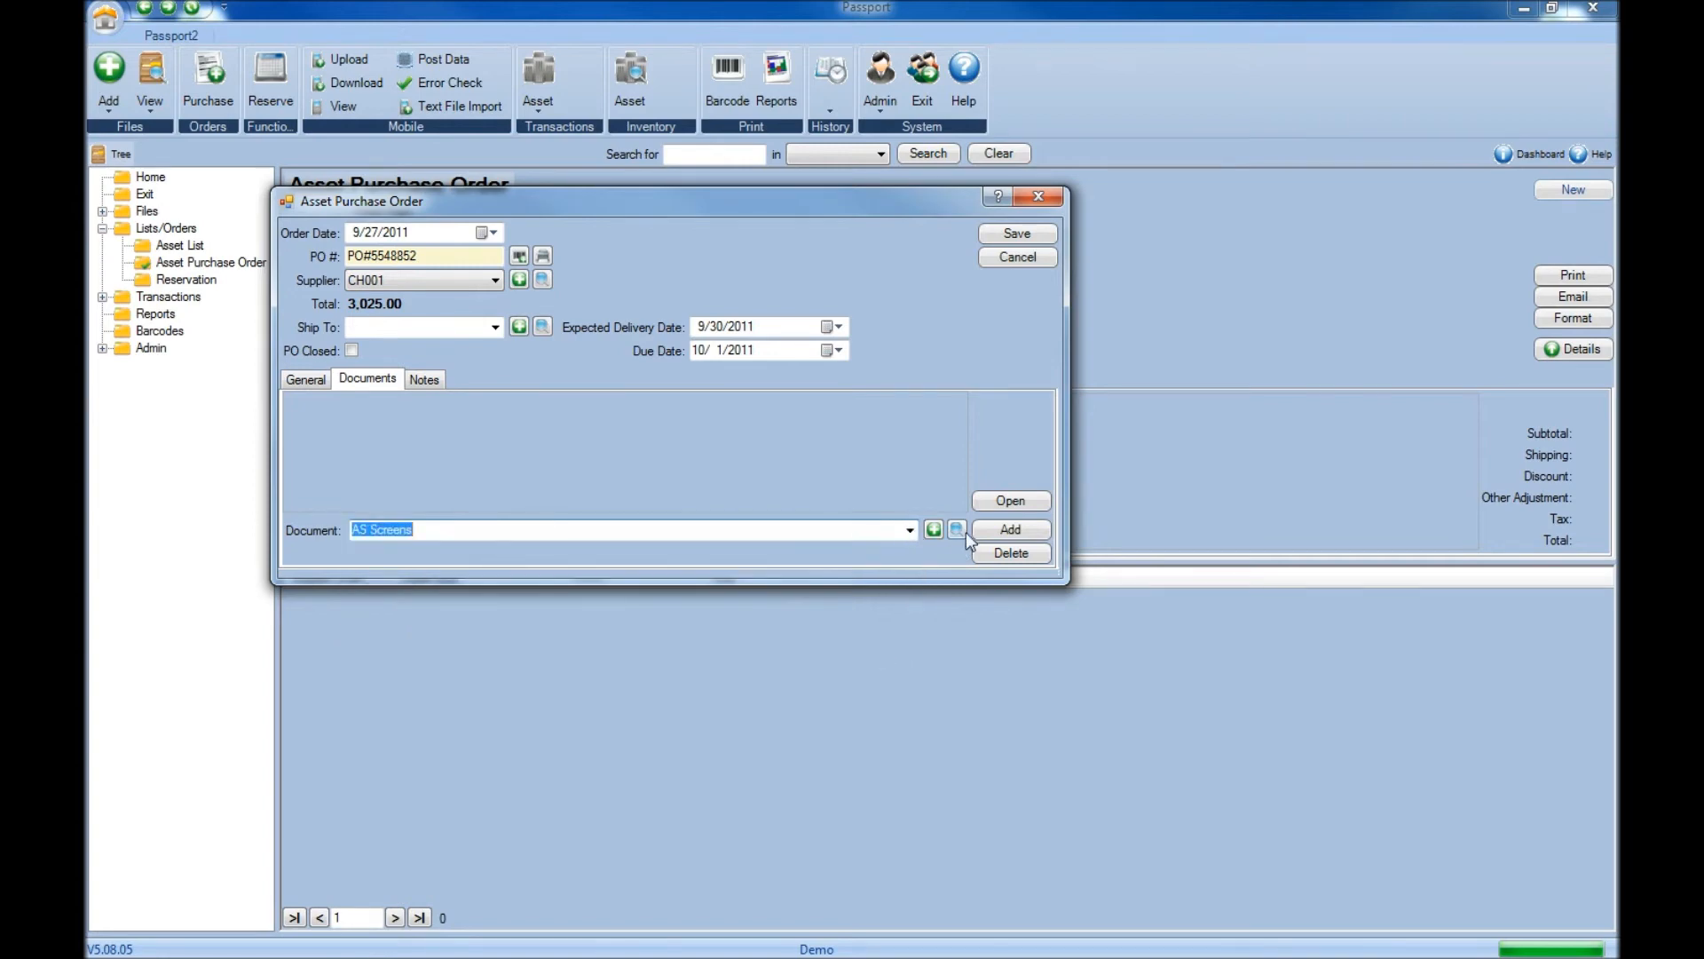
left_click(993, 528)
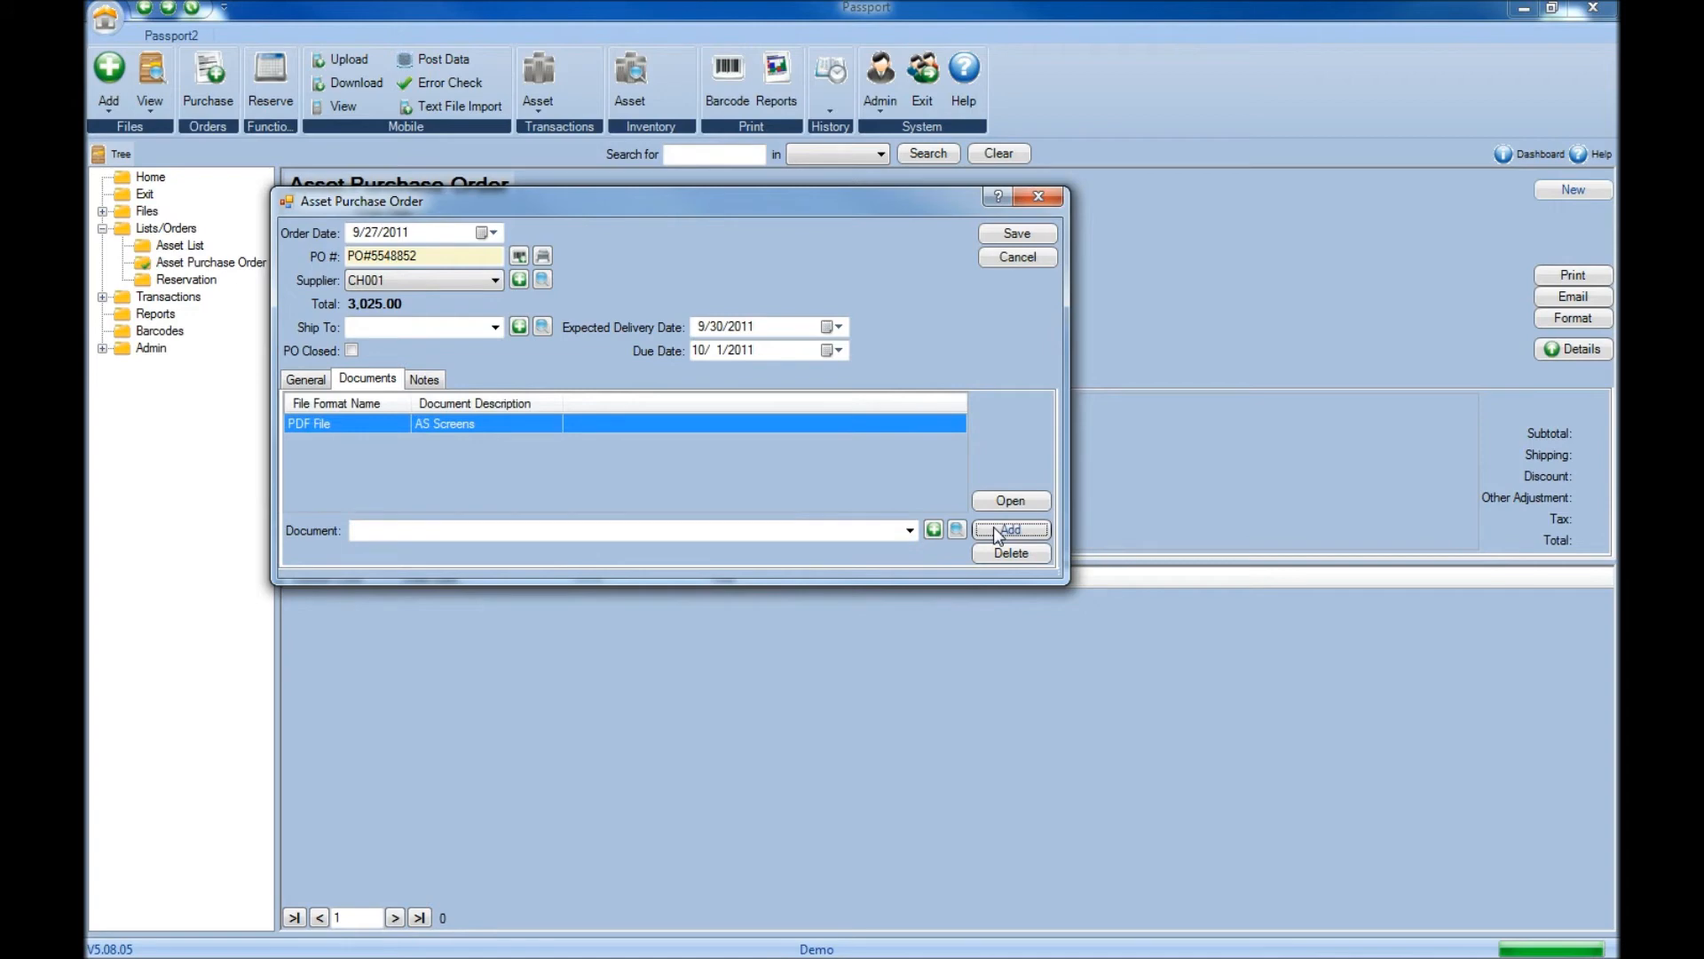
View the blank new-document form and the order's notes, and return to the general order details.
left_click(932, 530)
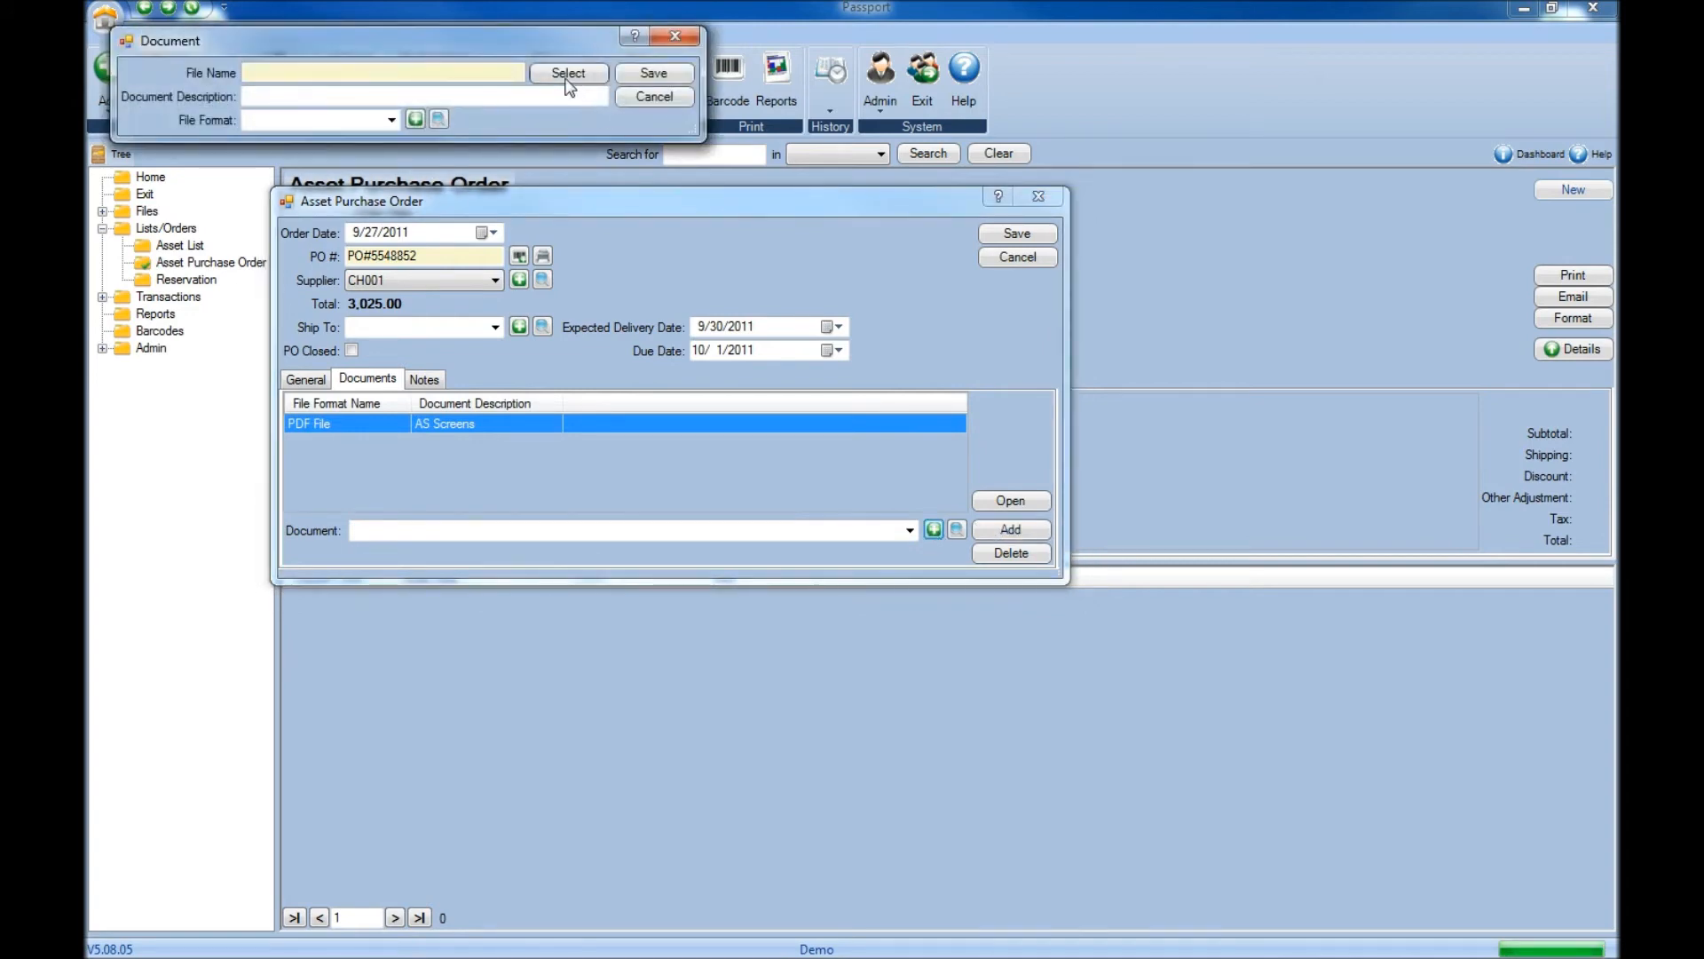
left_click(646, 98)
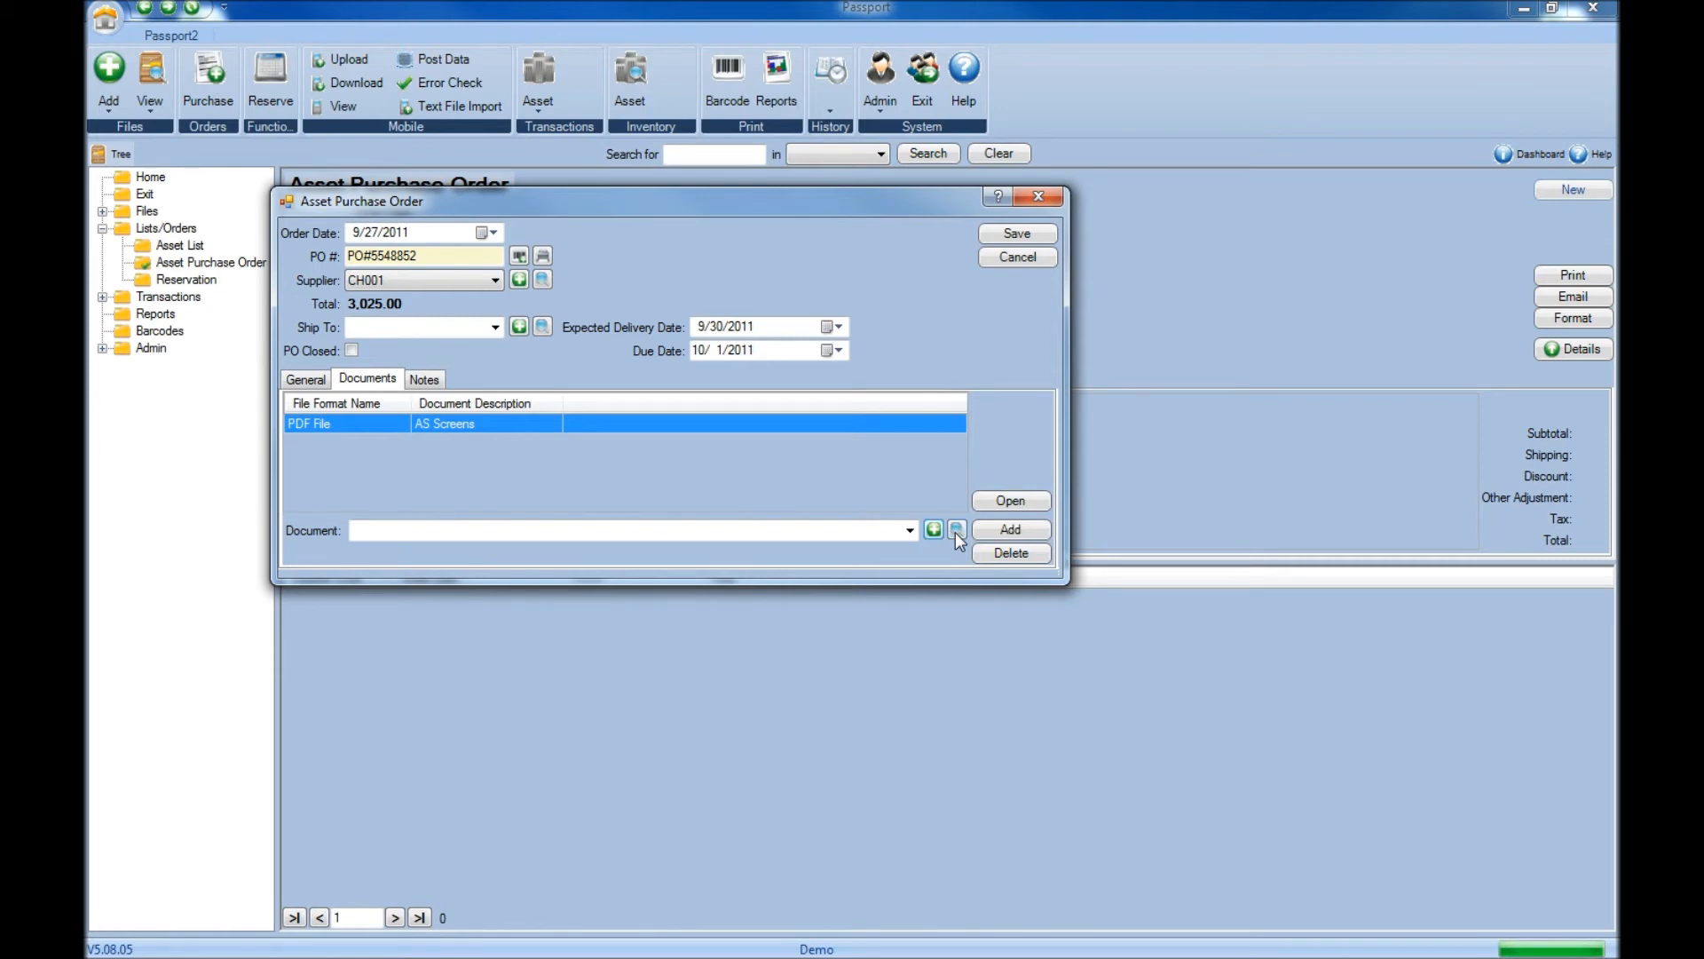
left_click(424, 379)
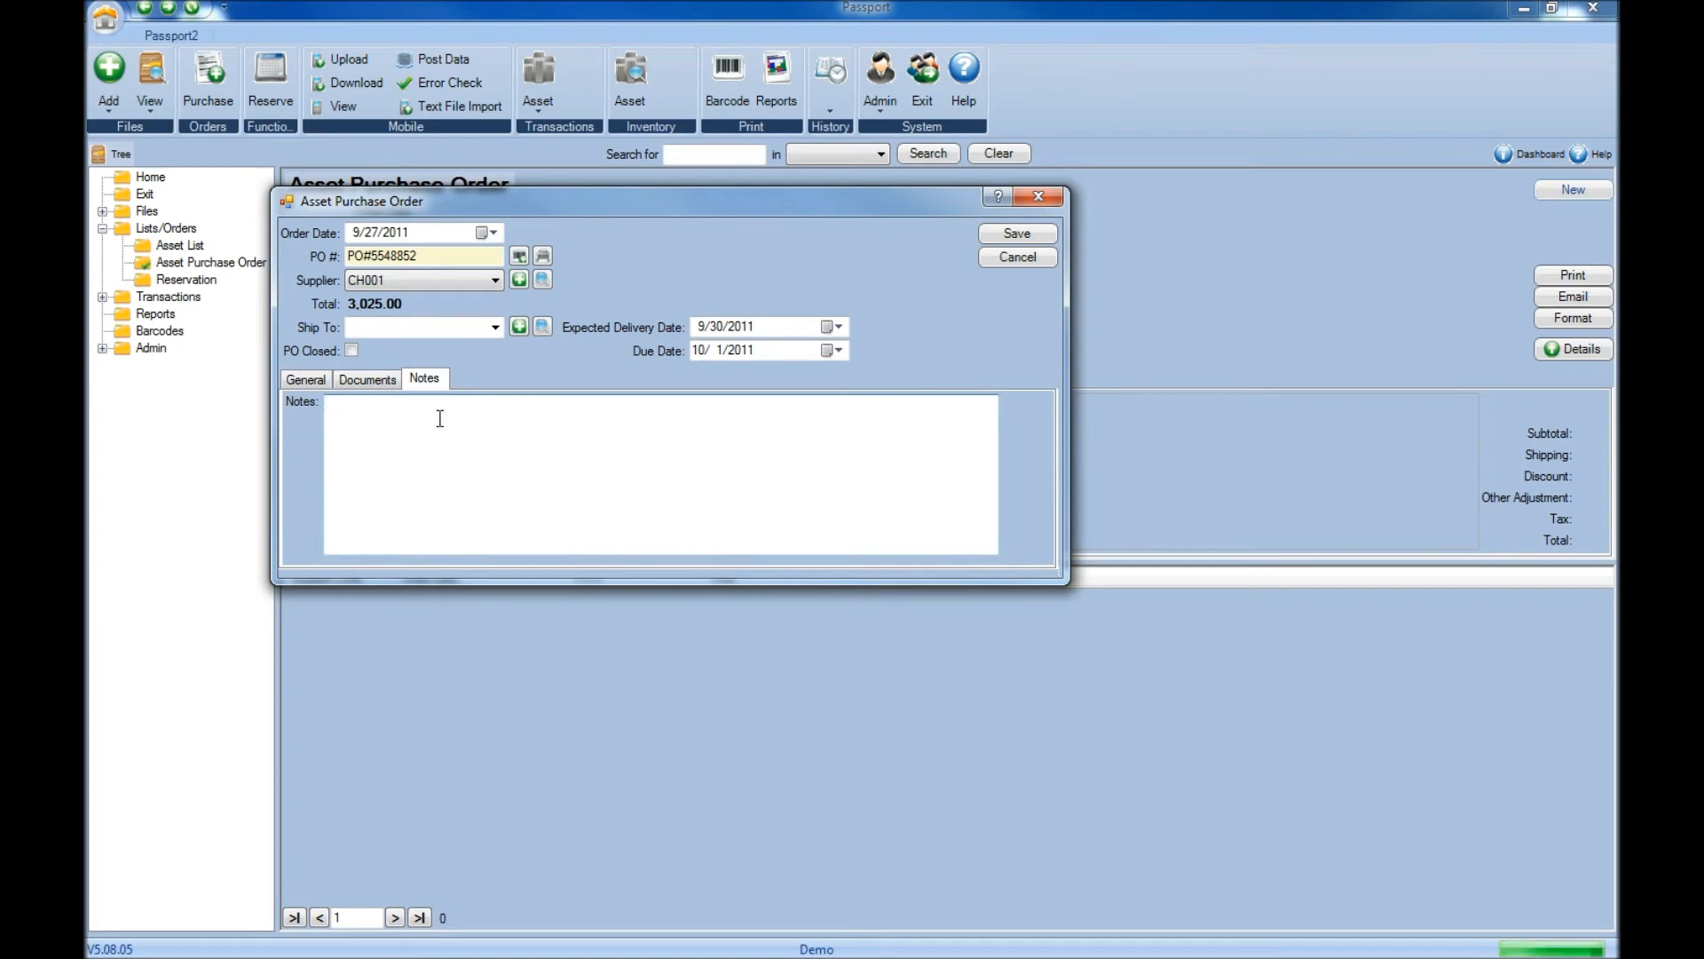
left_click(305, 379)
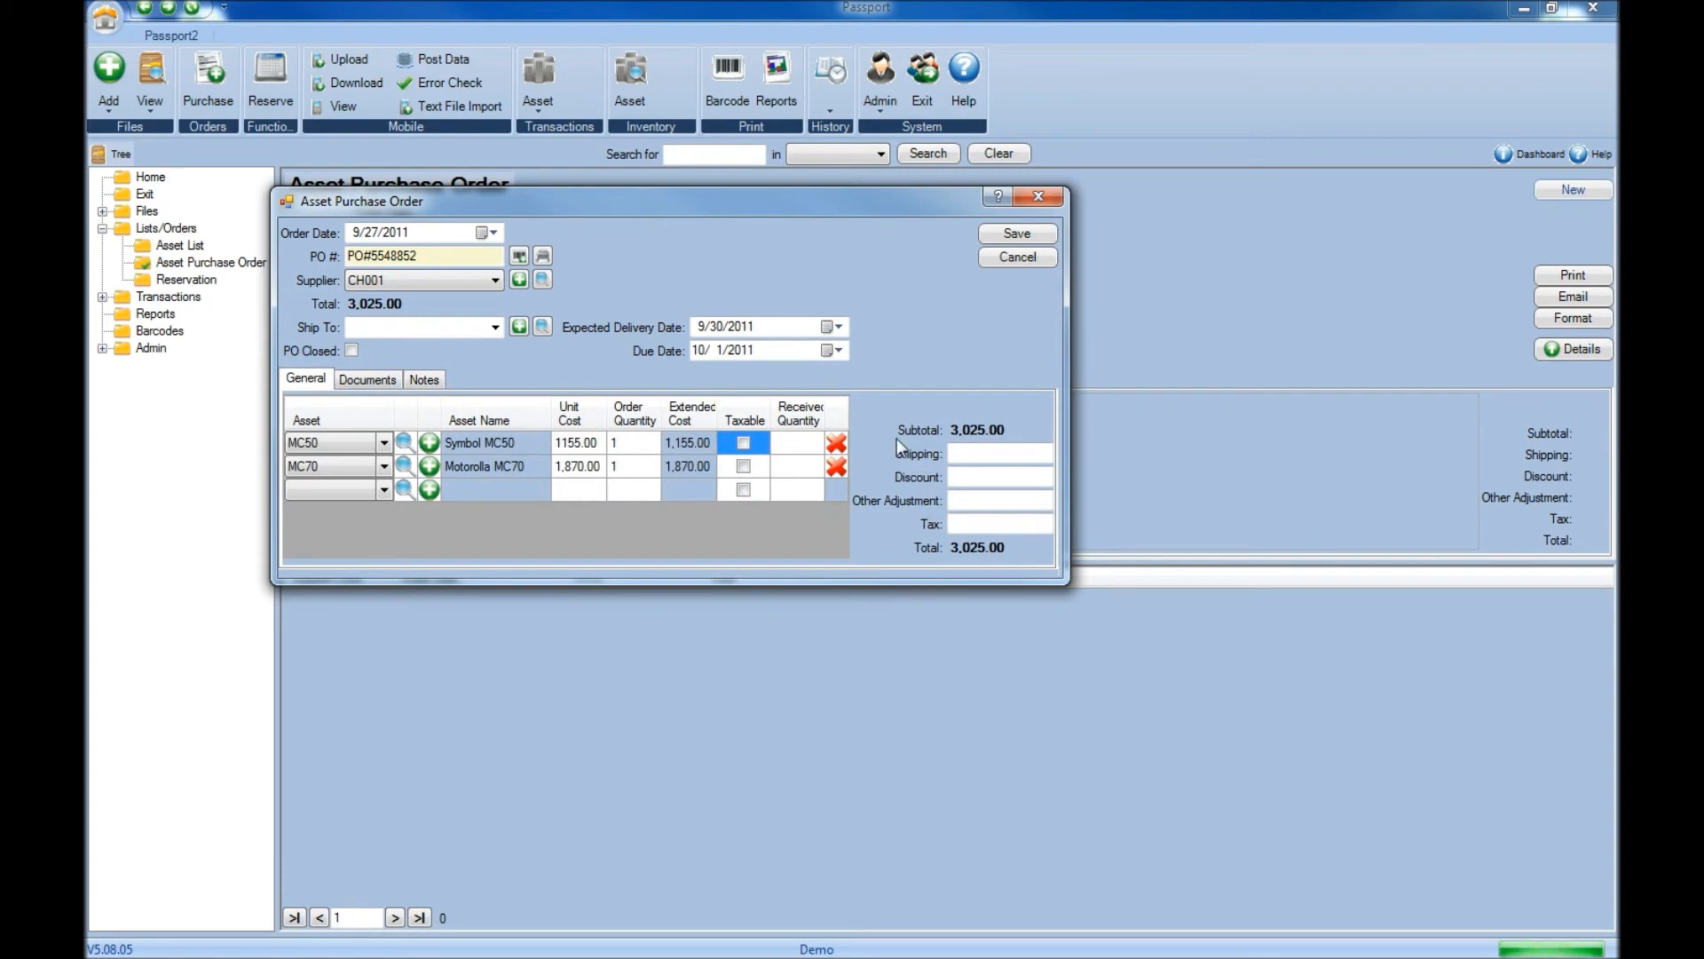
Save the new asset purchase order, then reopen the saved order for editing and update it.
left_click(1008, 233)
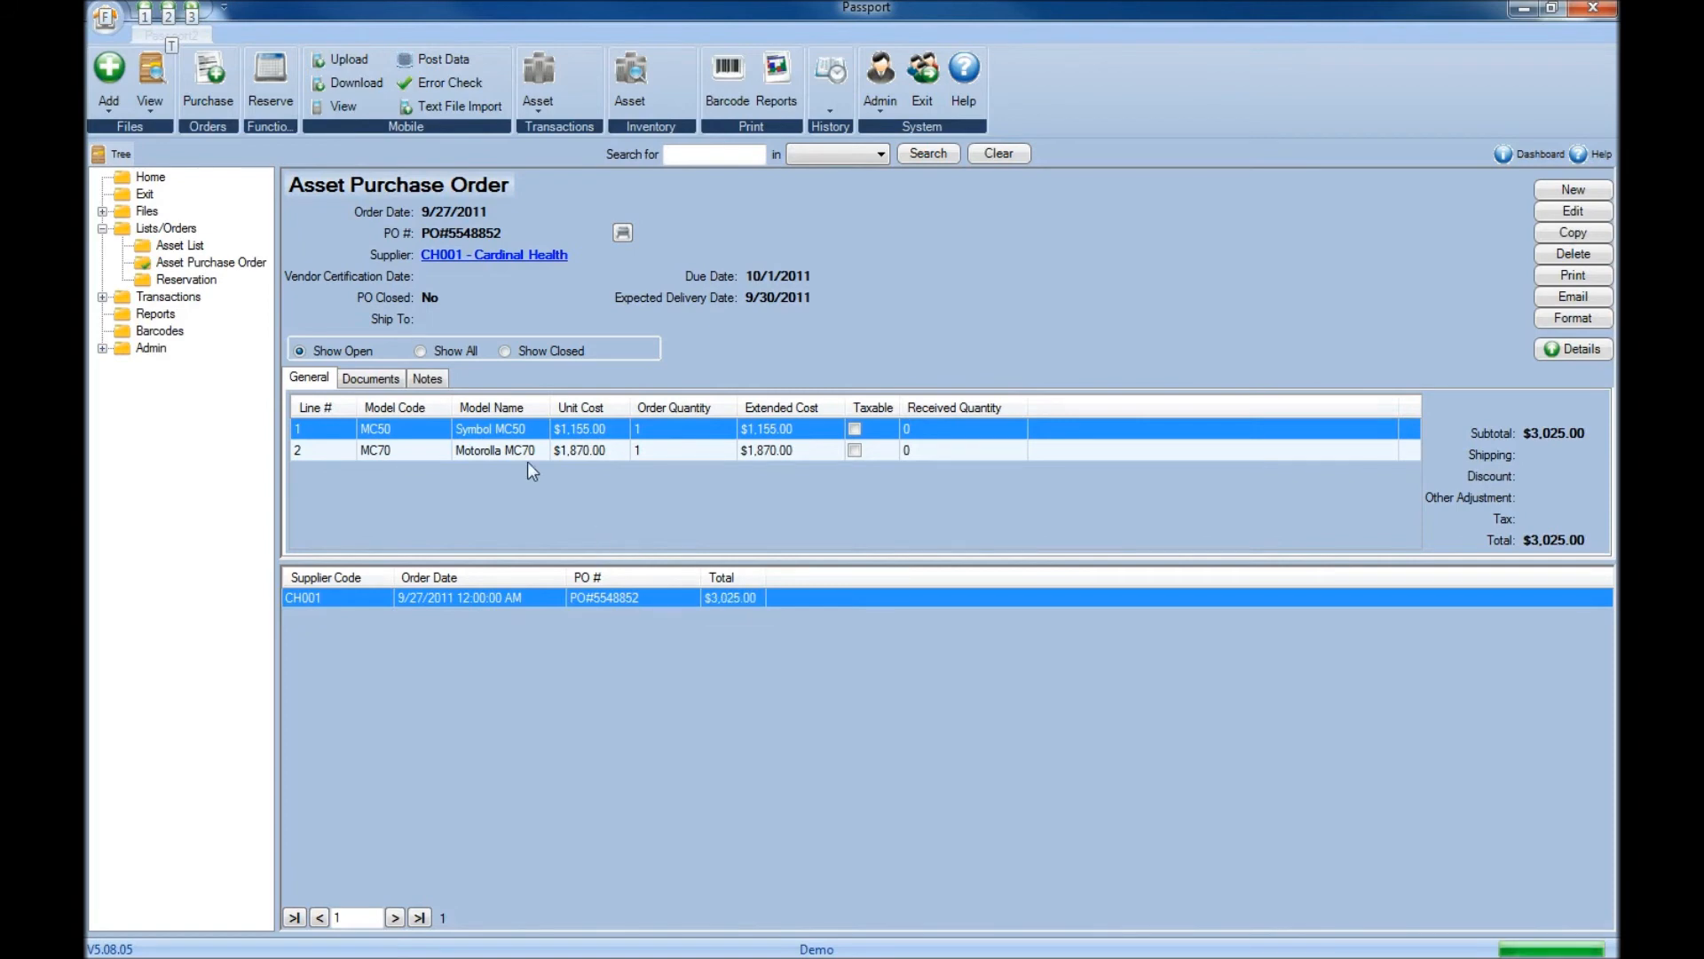
left_click(504, 445)
left_click(509, 429)
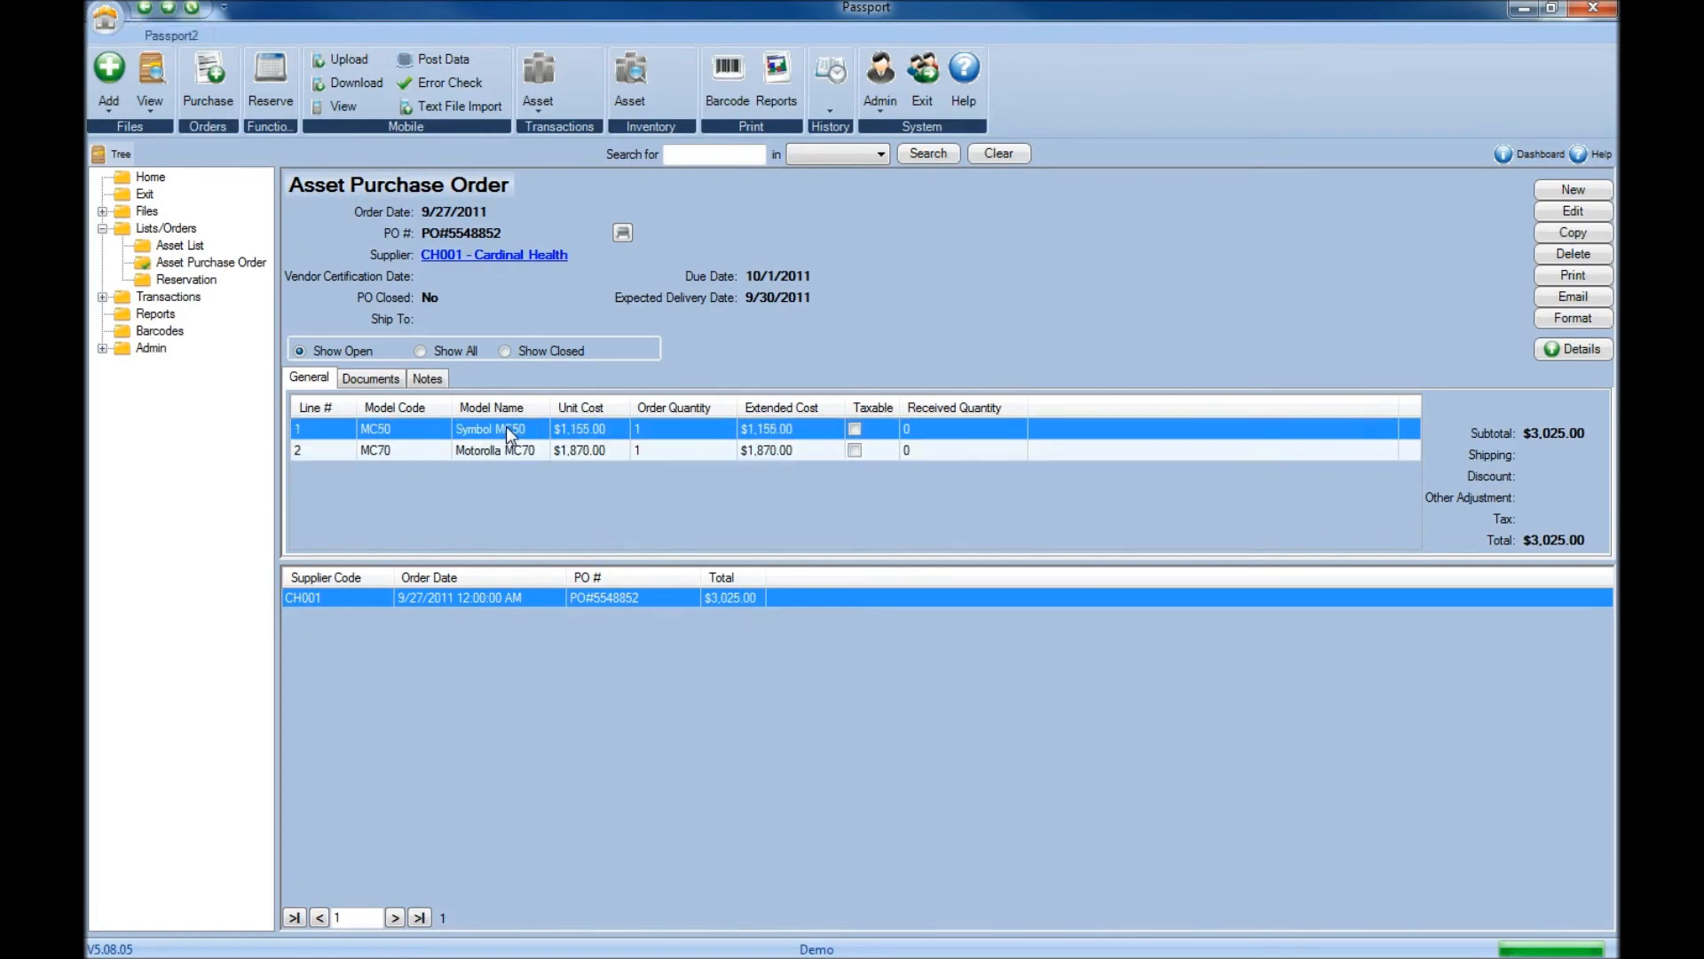
key("alt")
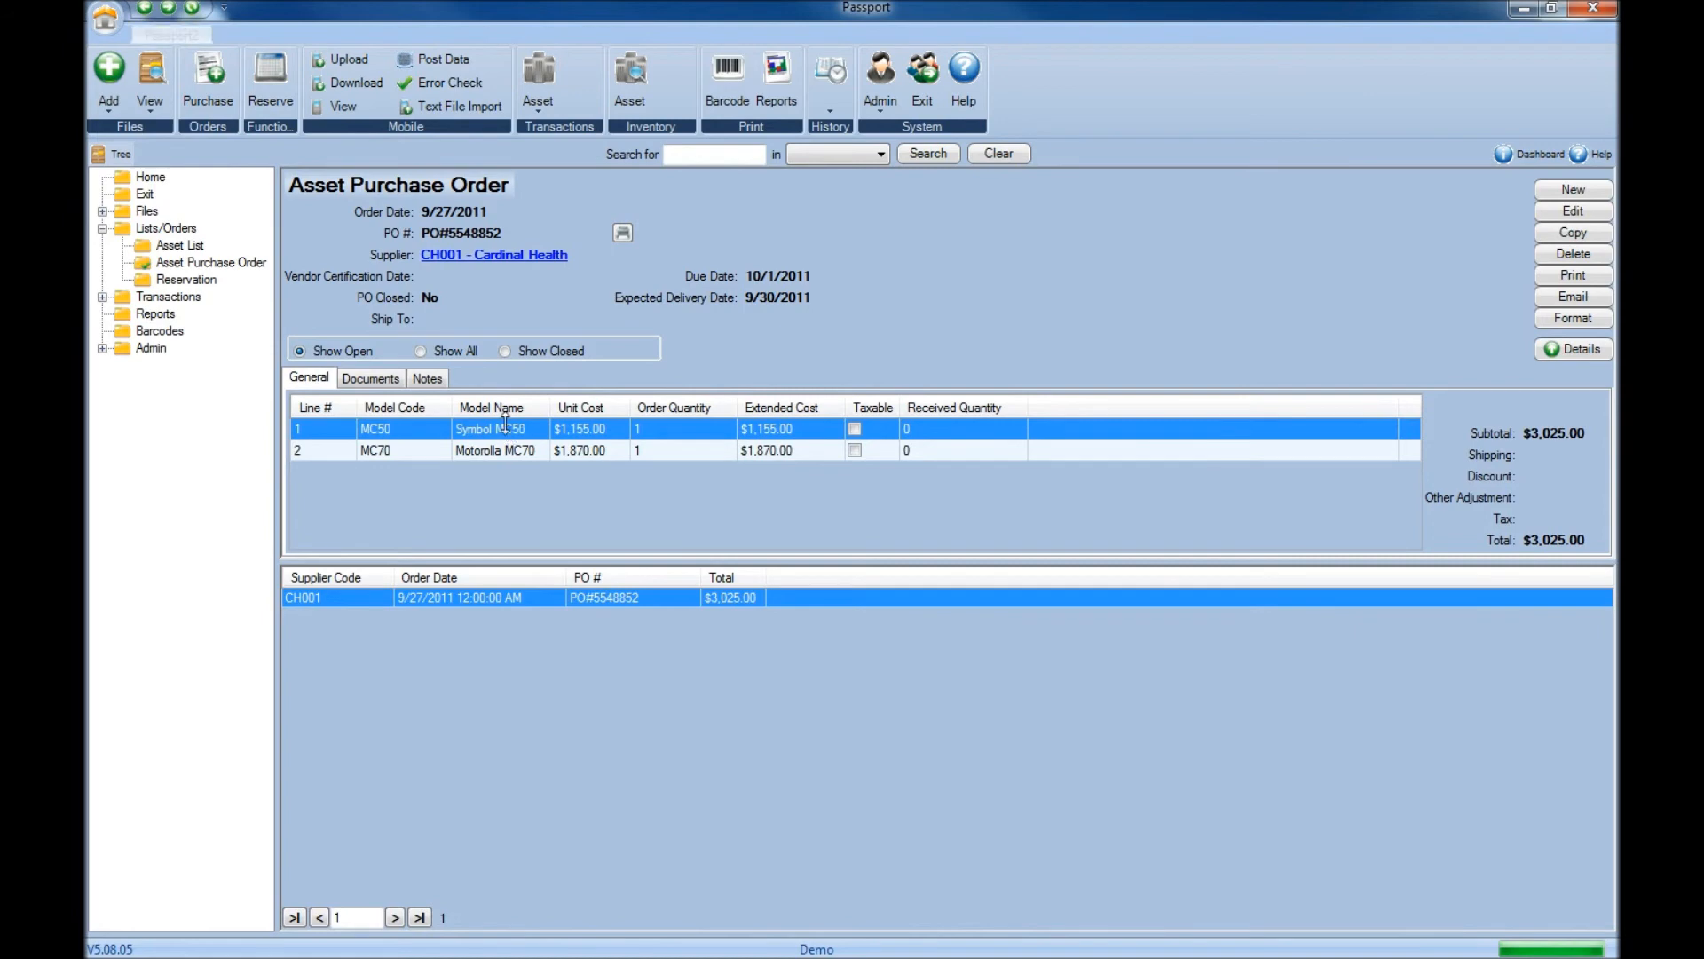
left_click(1001, 354)
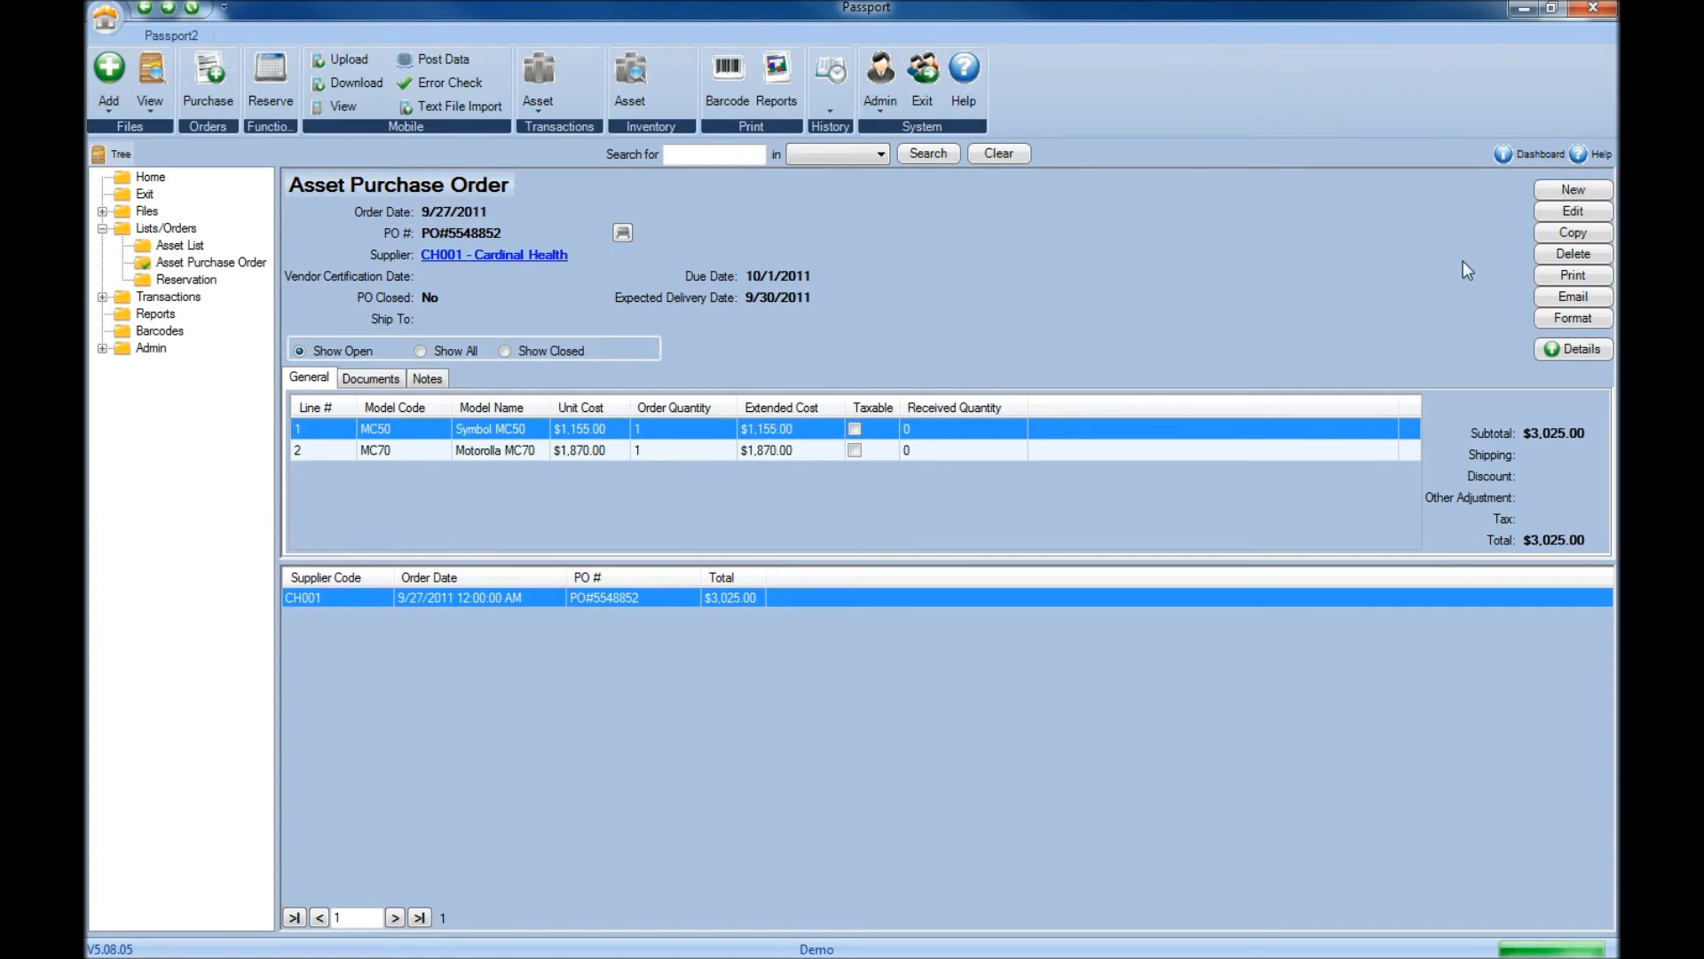
left_click(1573, 212)
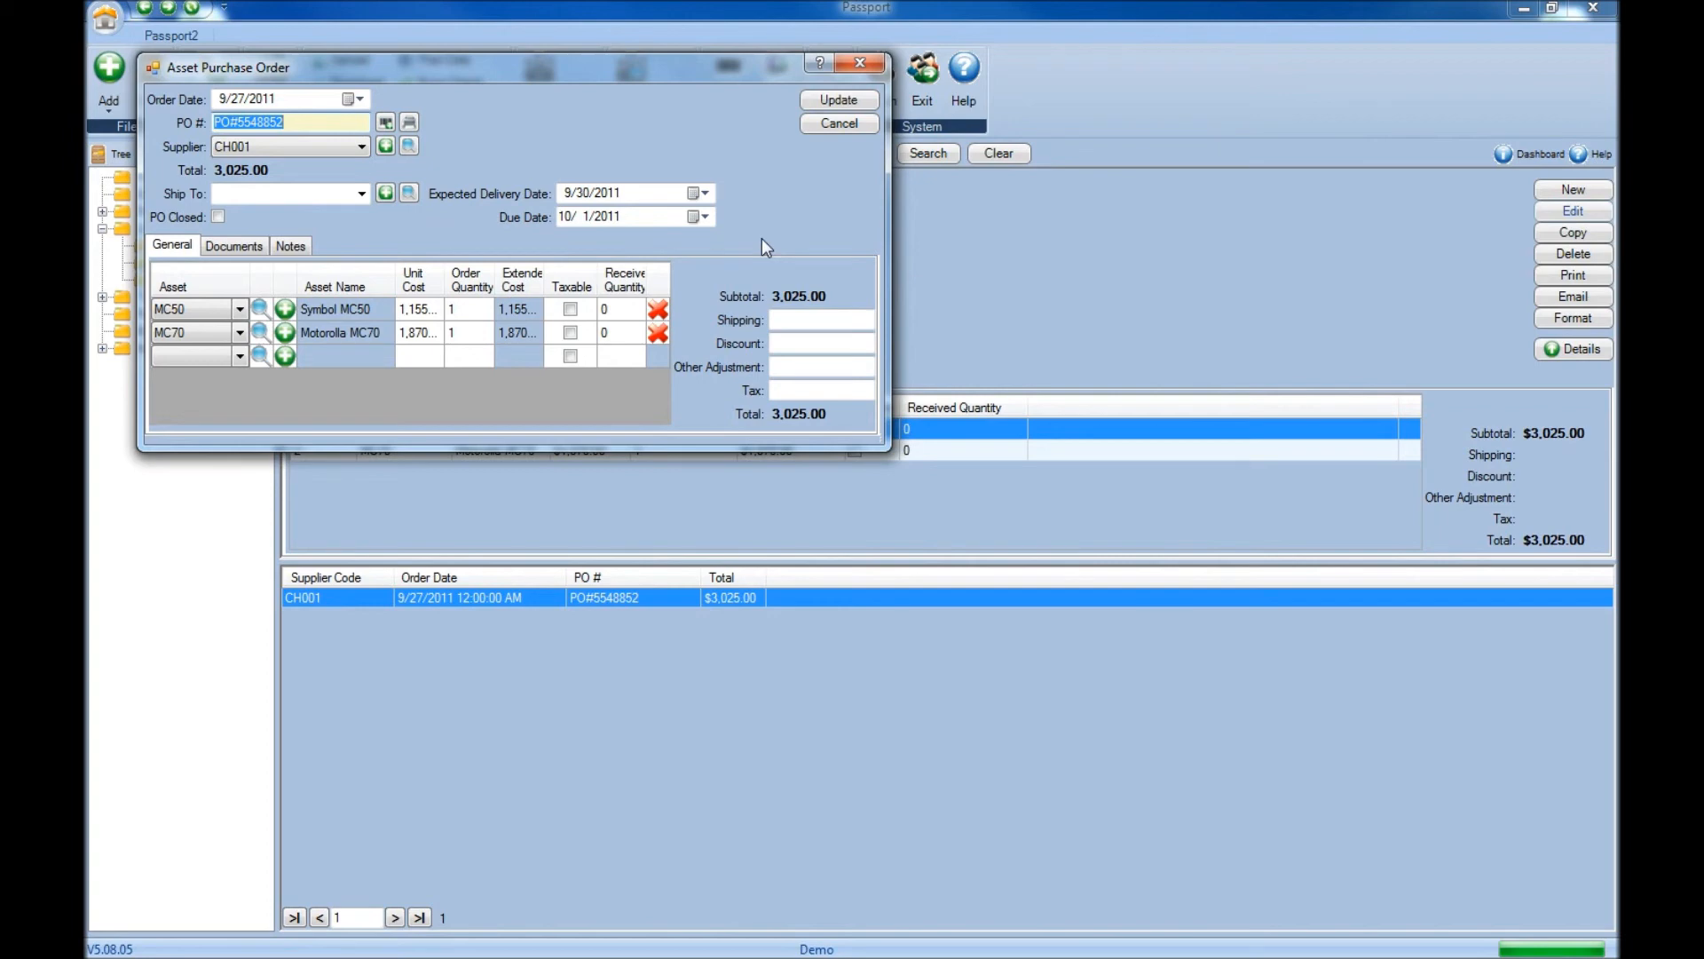
left_click(830, 104)
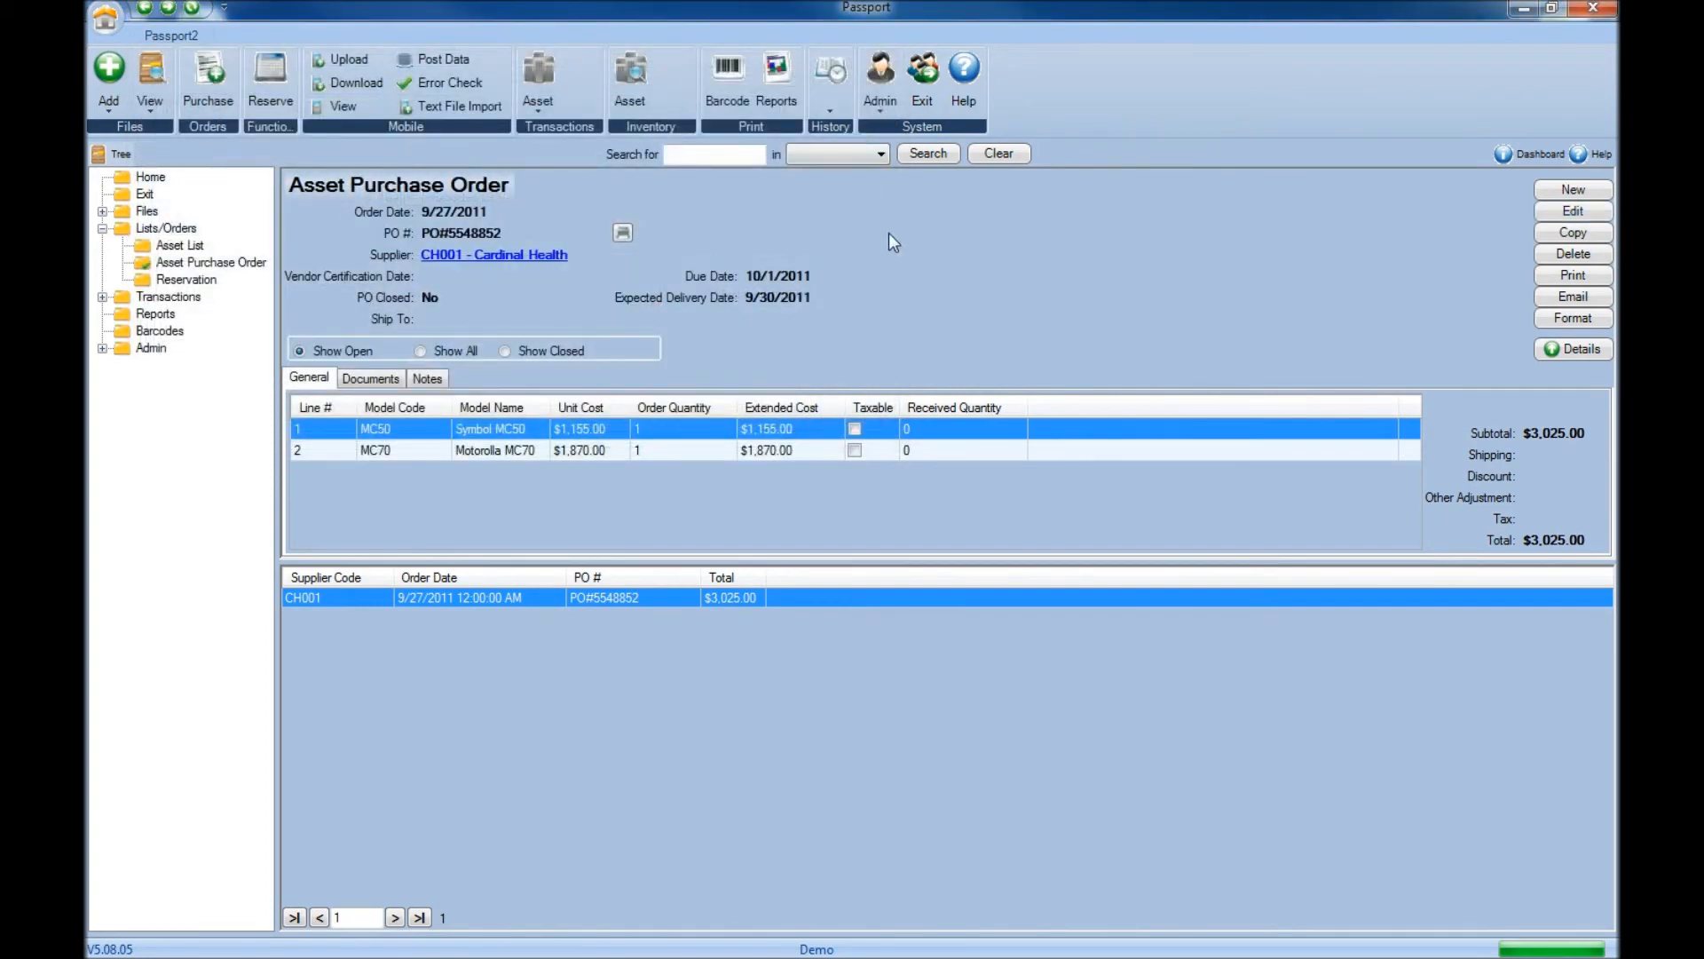
Open the print preview of the purchase order, maximize it to examine the layout and close it.
left_click(1573, 277)
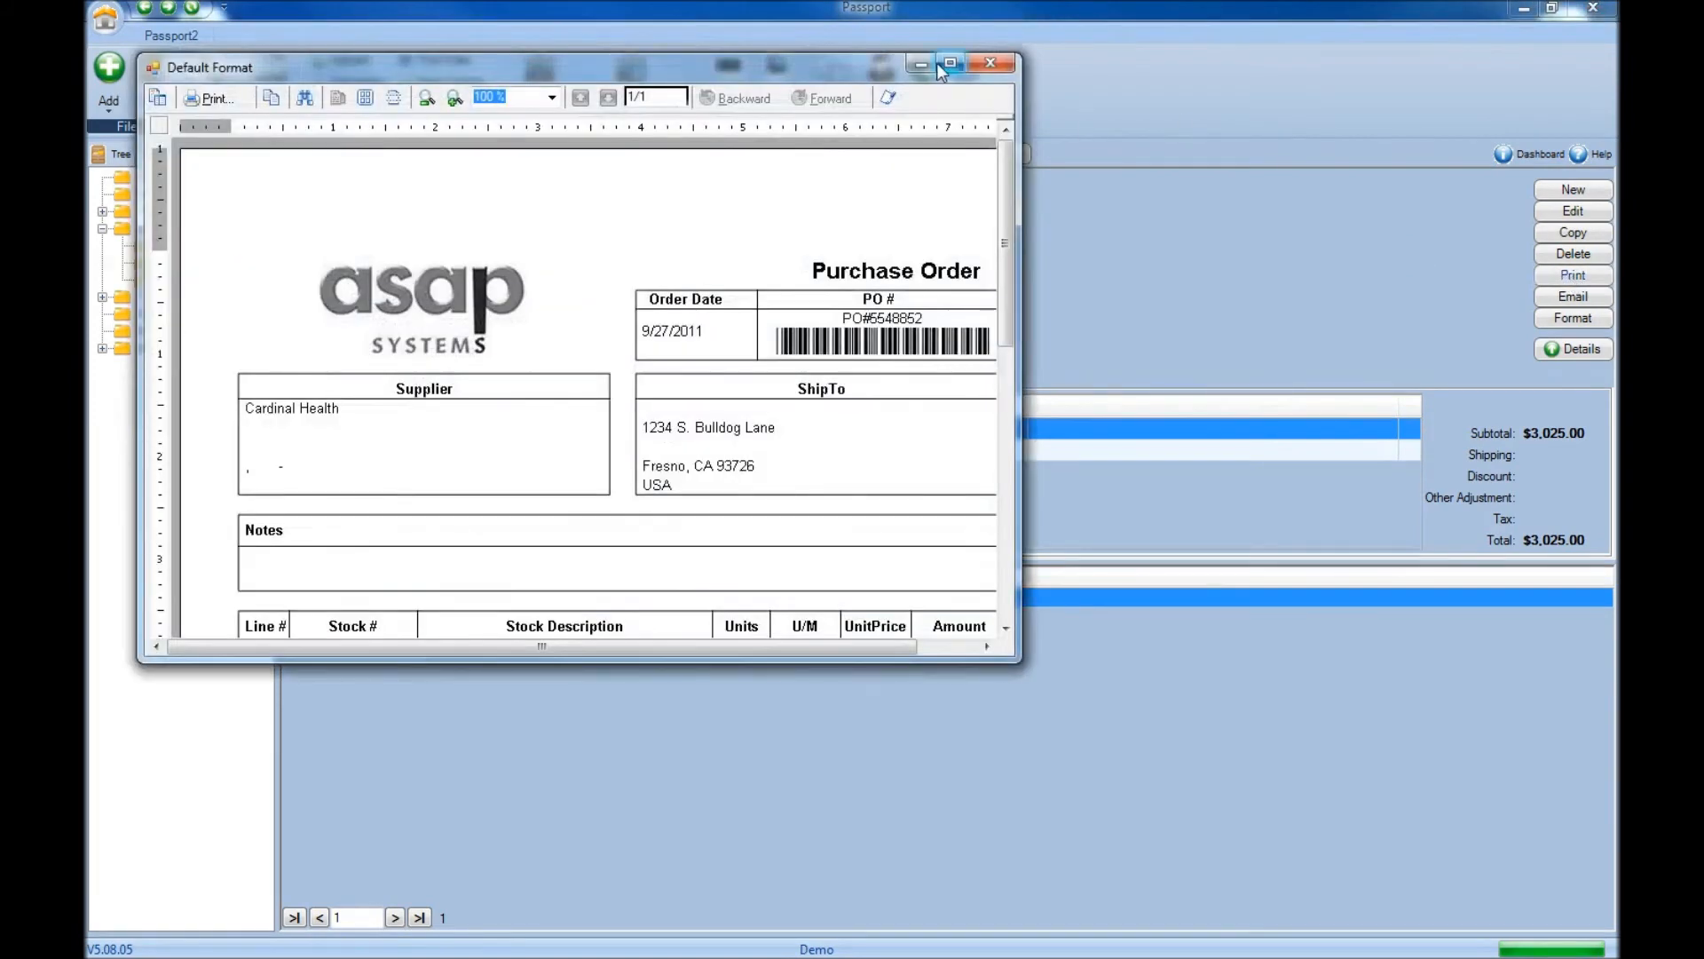
left_click(943, 64)
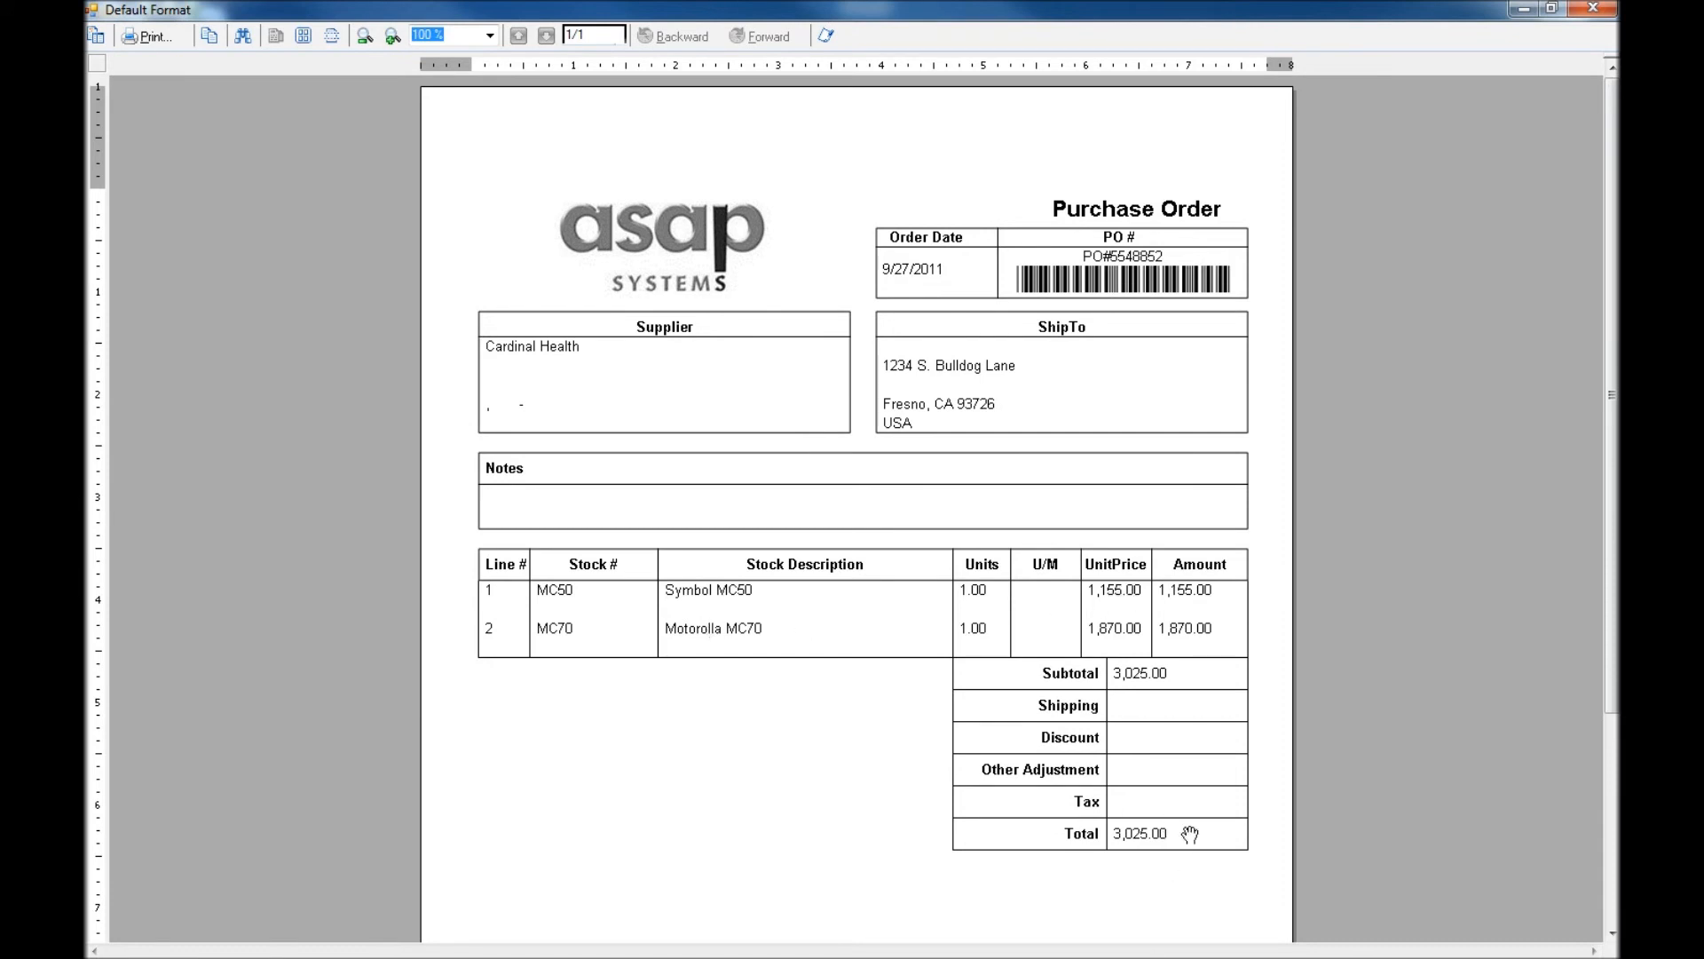
key("alt+F4")
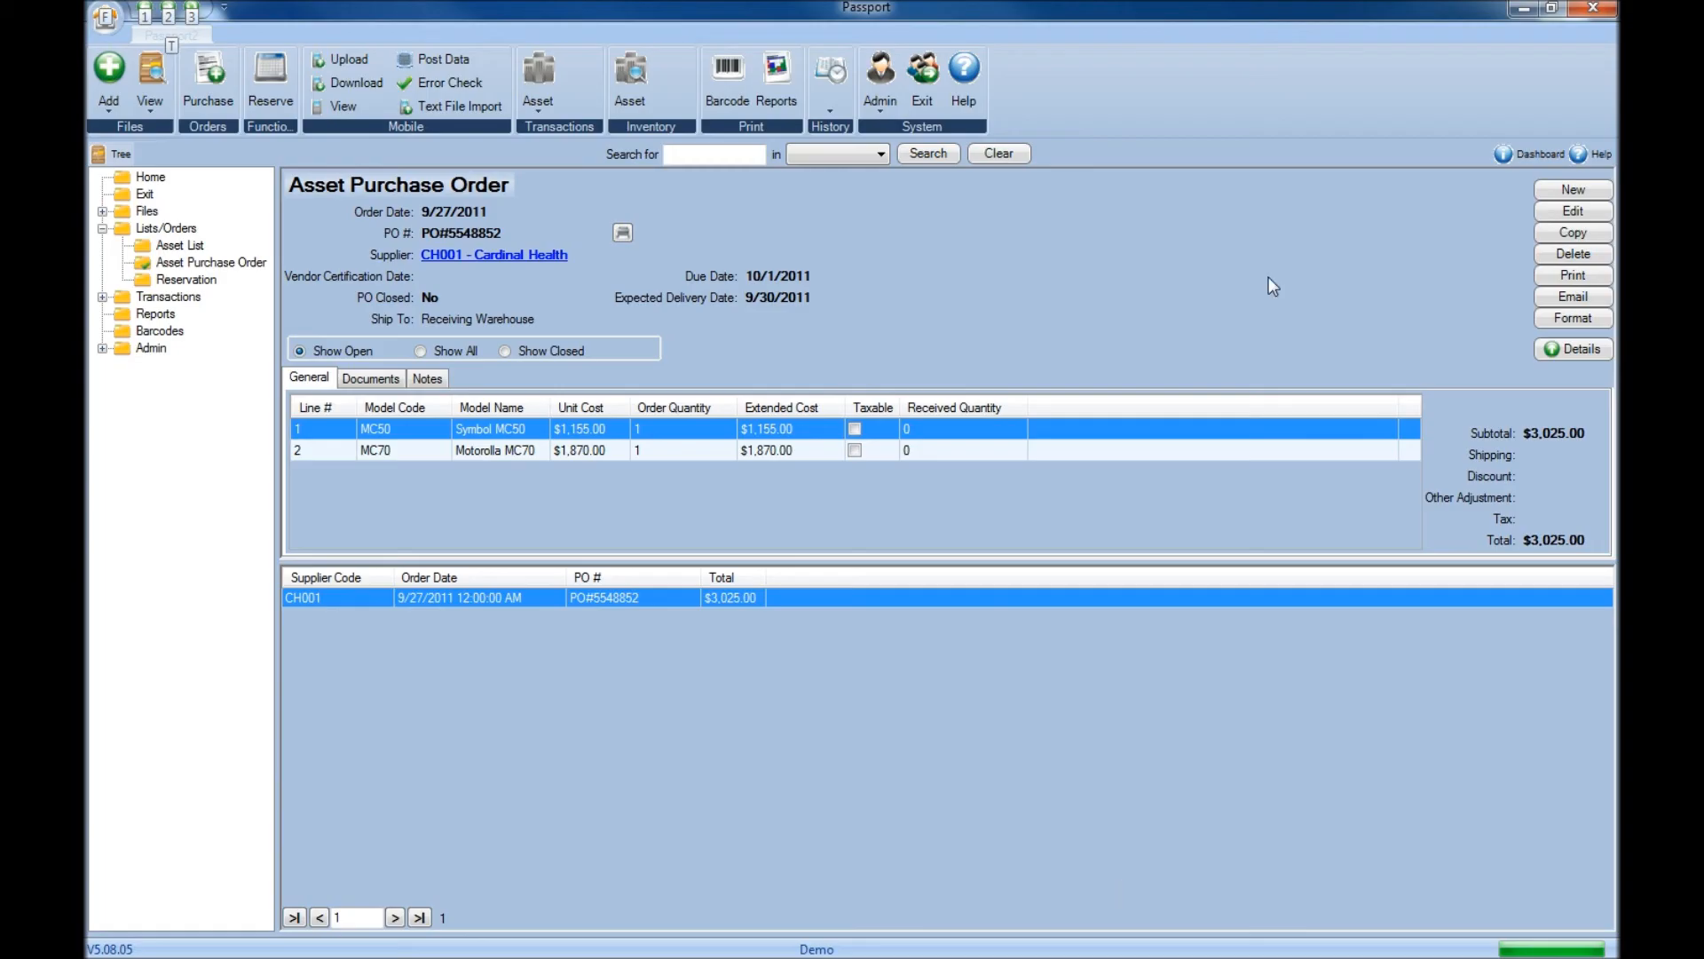
key("alt")
Create an email with the purchase order attached in PDF format and check the message's attachment, subject and recipient field.
left_click(1592, 307)
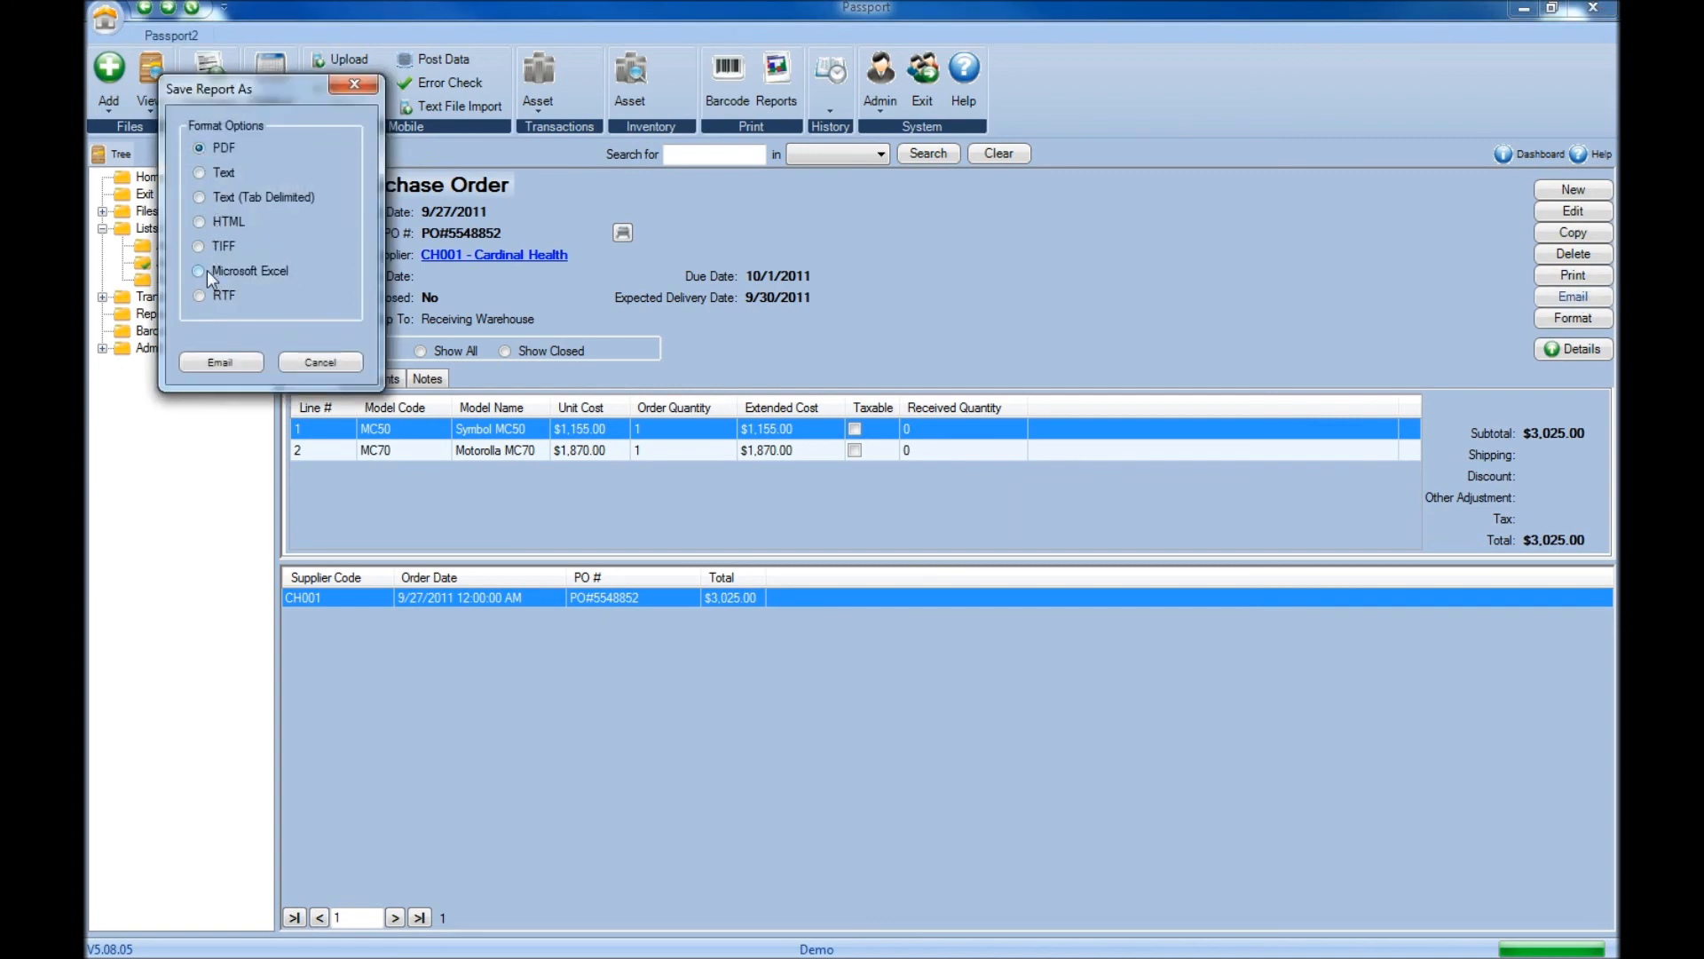
left_click(222, 363)
left_click(337, 352)
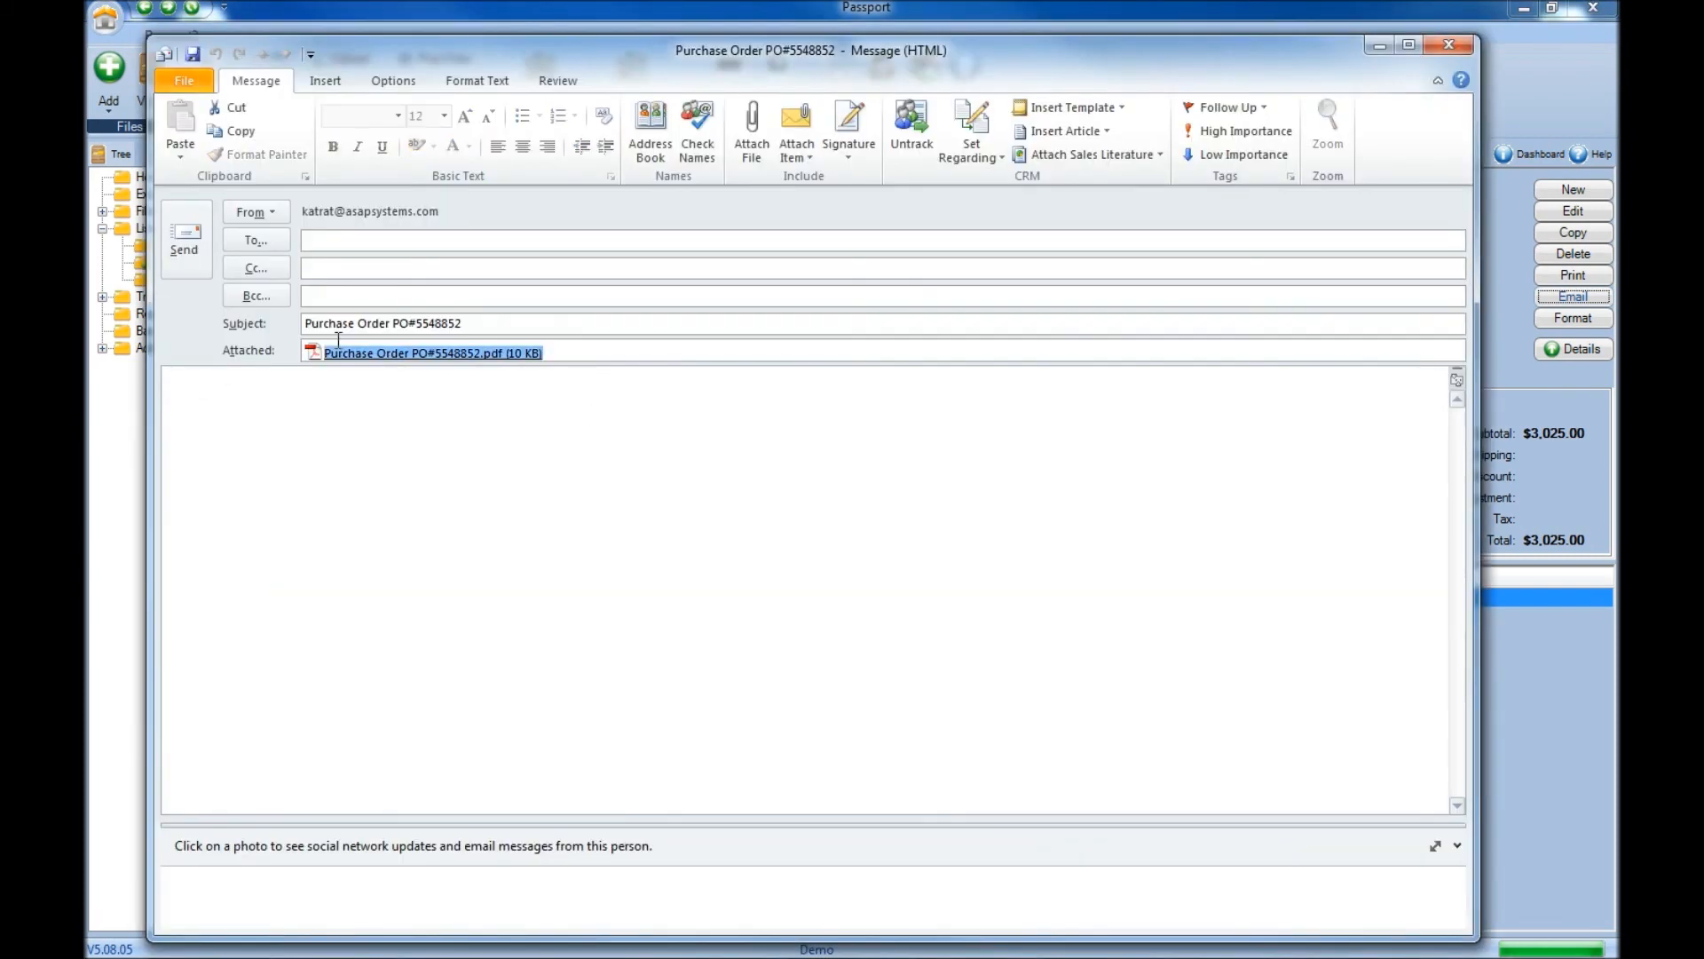
triple_click(490, 323)
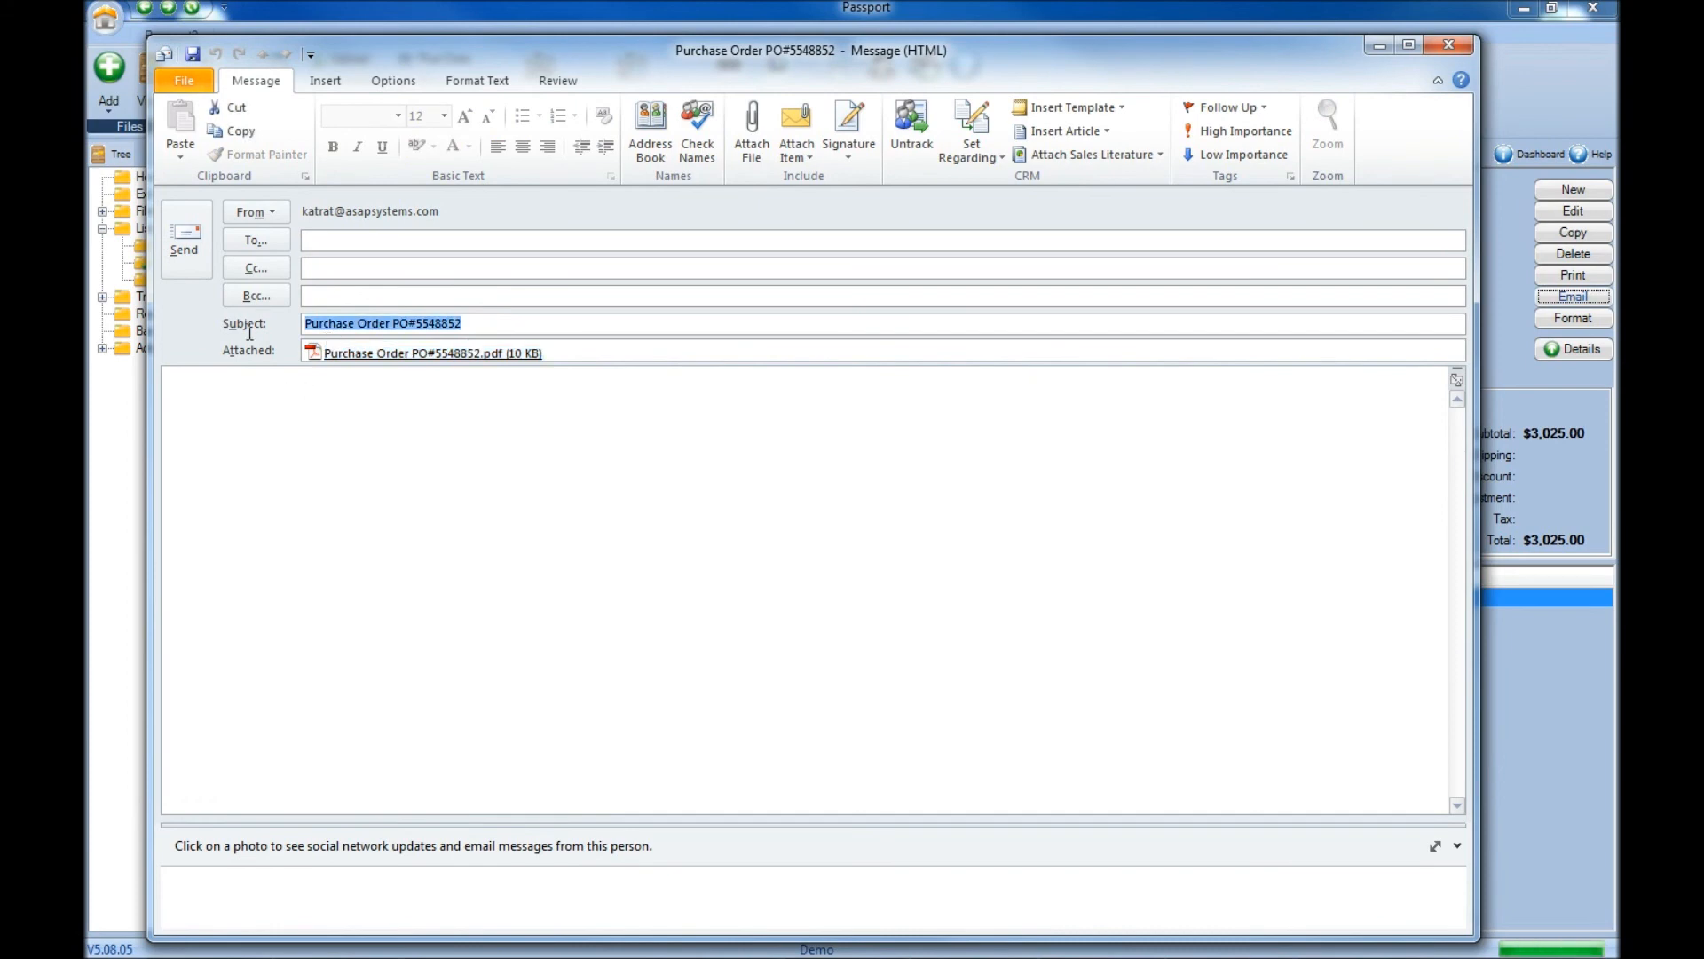
left_click(413, 237)
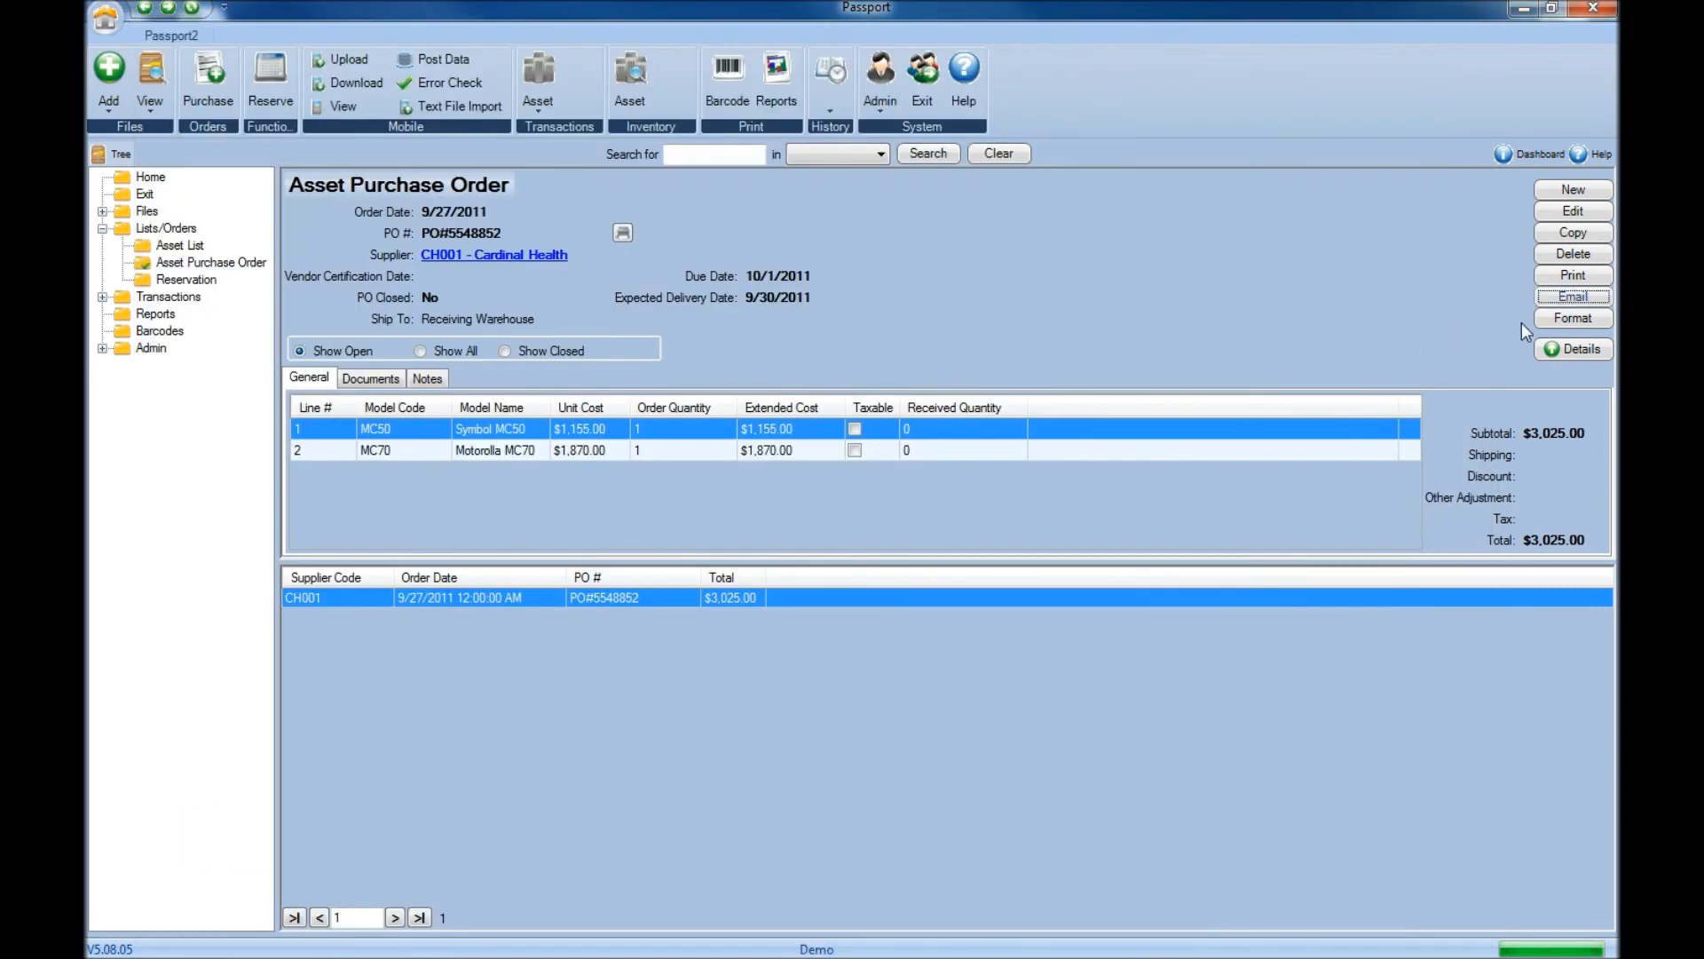
Select Default Format as the asset purchase order format and confirm the choice.
left_click(1588, 321)
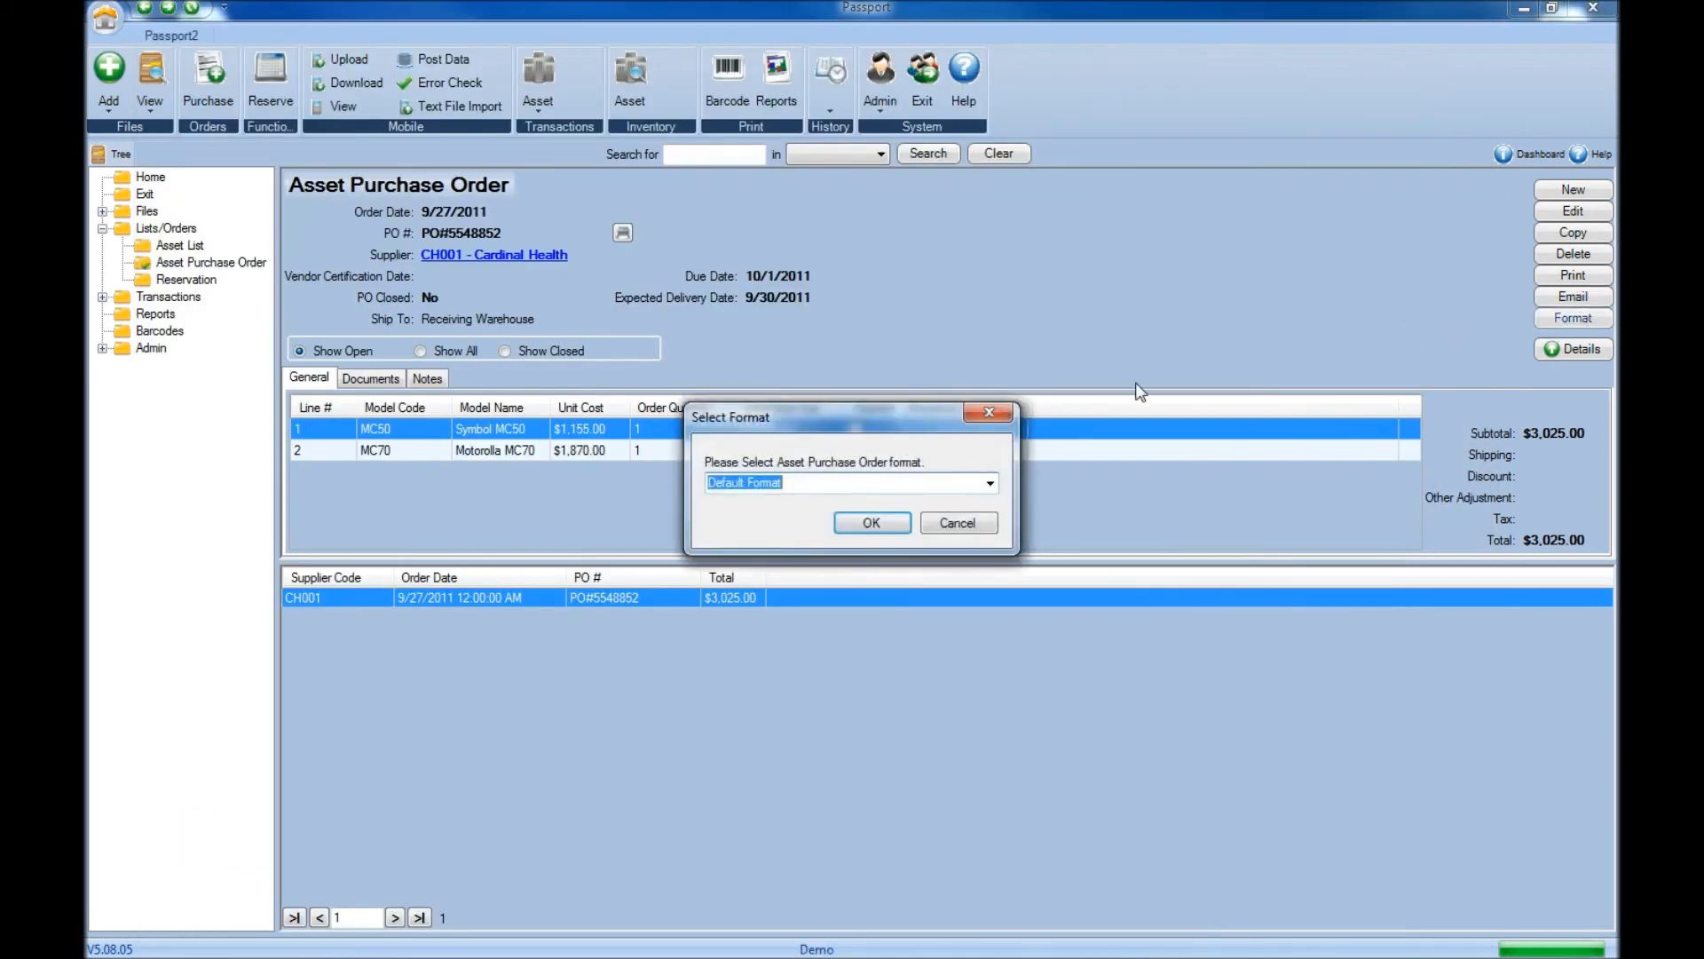
left_click(991, 486)
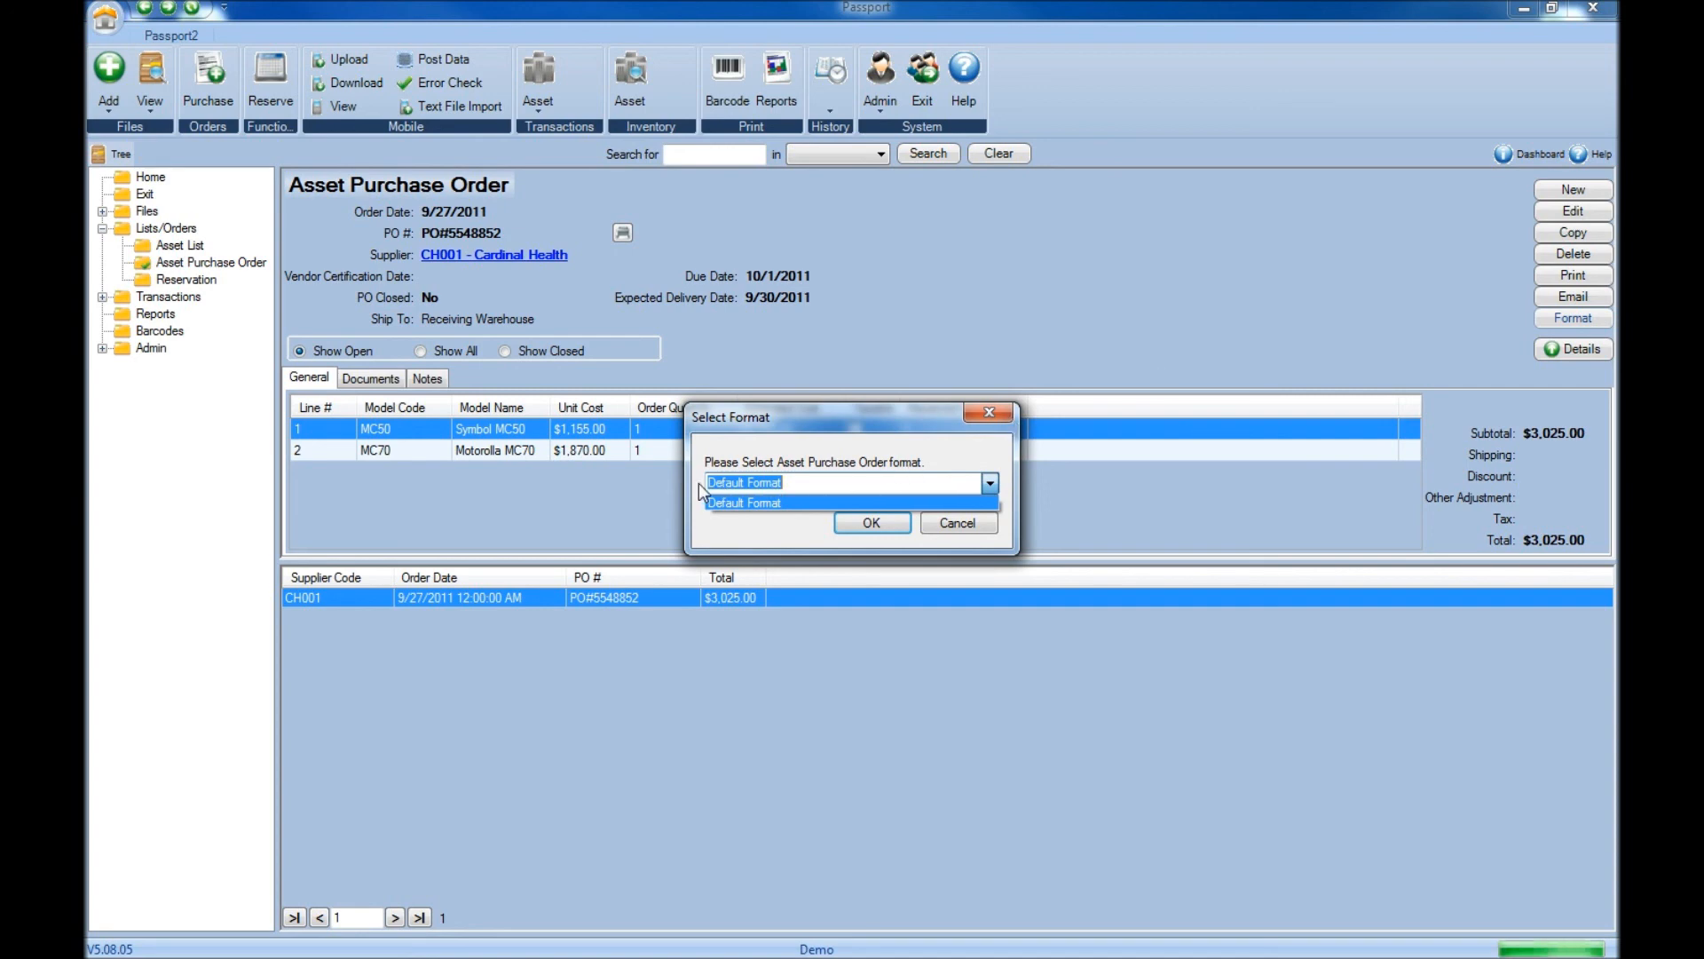
left_click(746, 504)
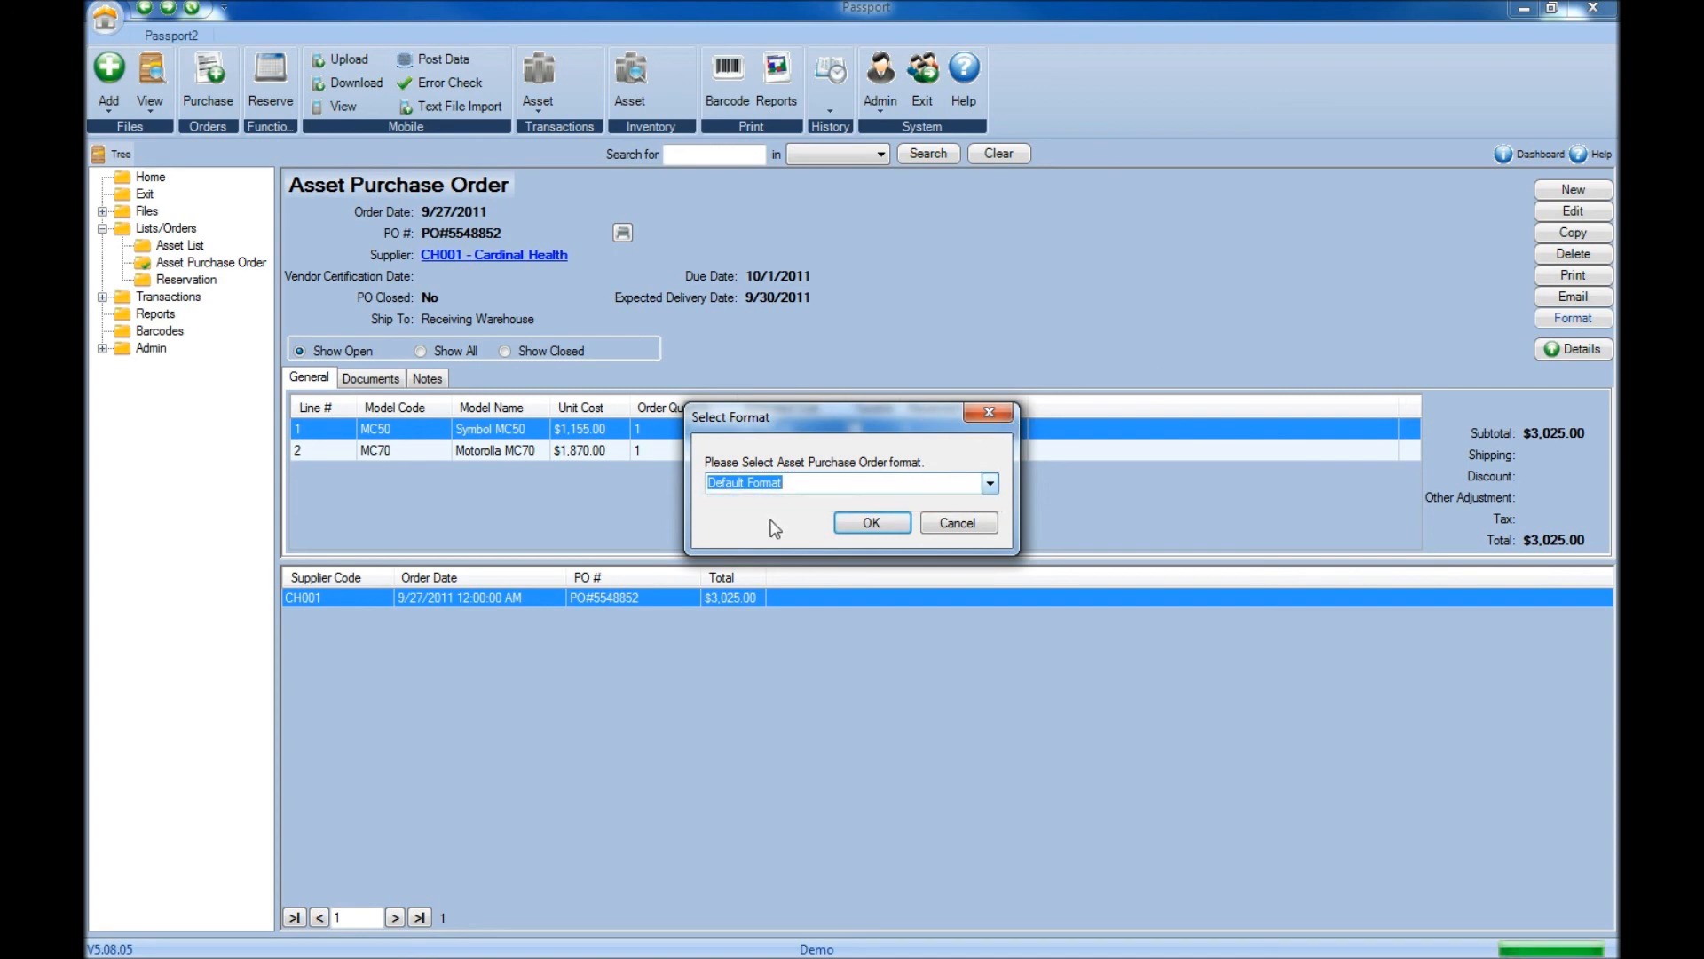
left_click(861, 522)
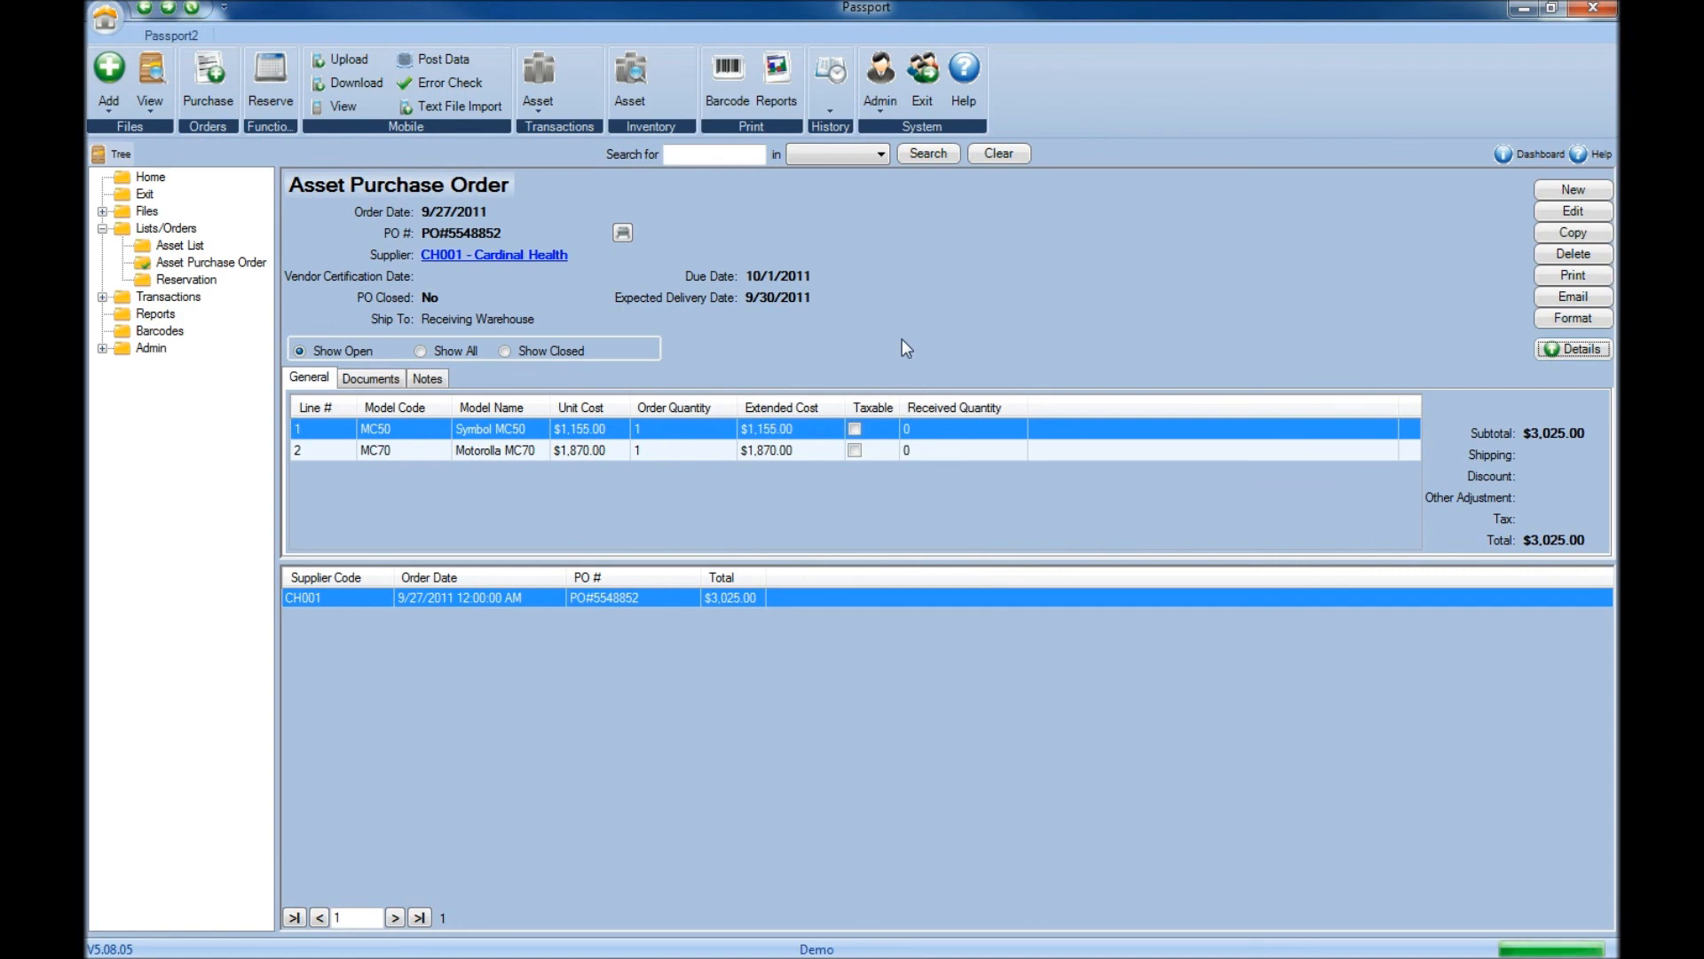
Filter the purchase order list to show all orders, only open orders, and only closed orders in turn.
left_click(422, 352)
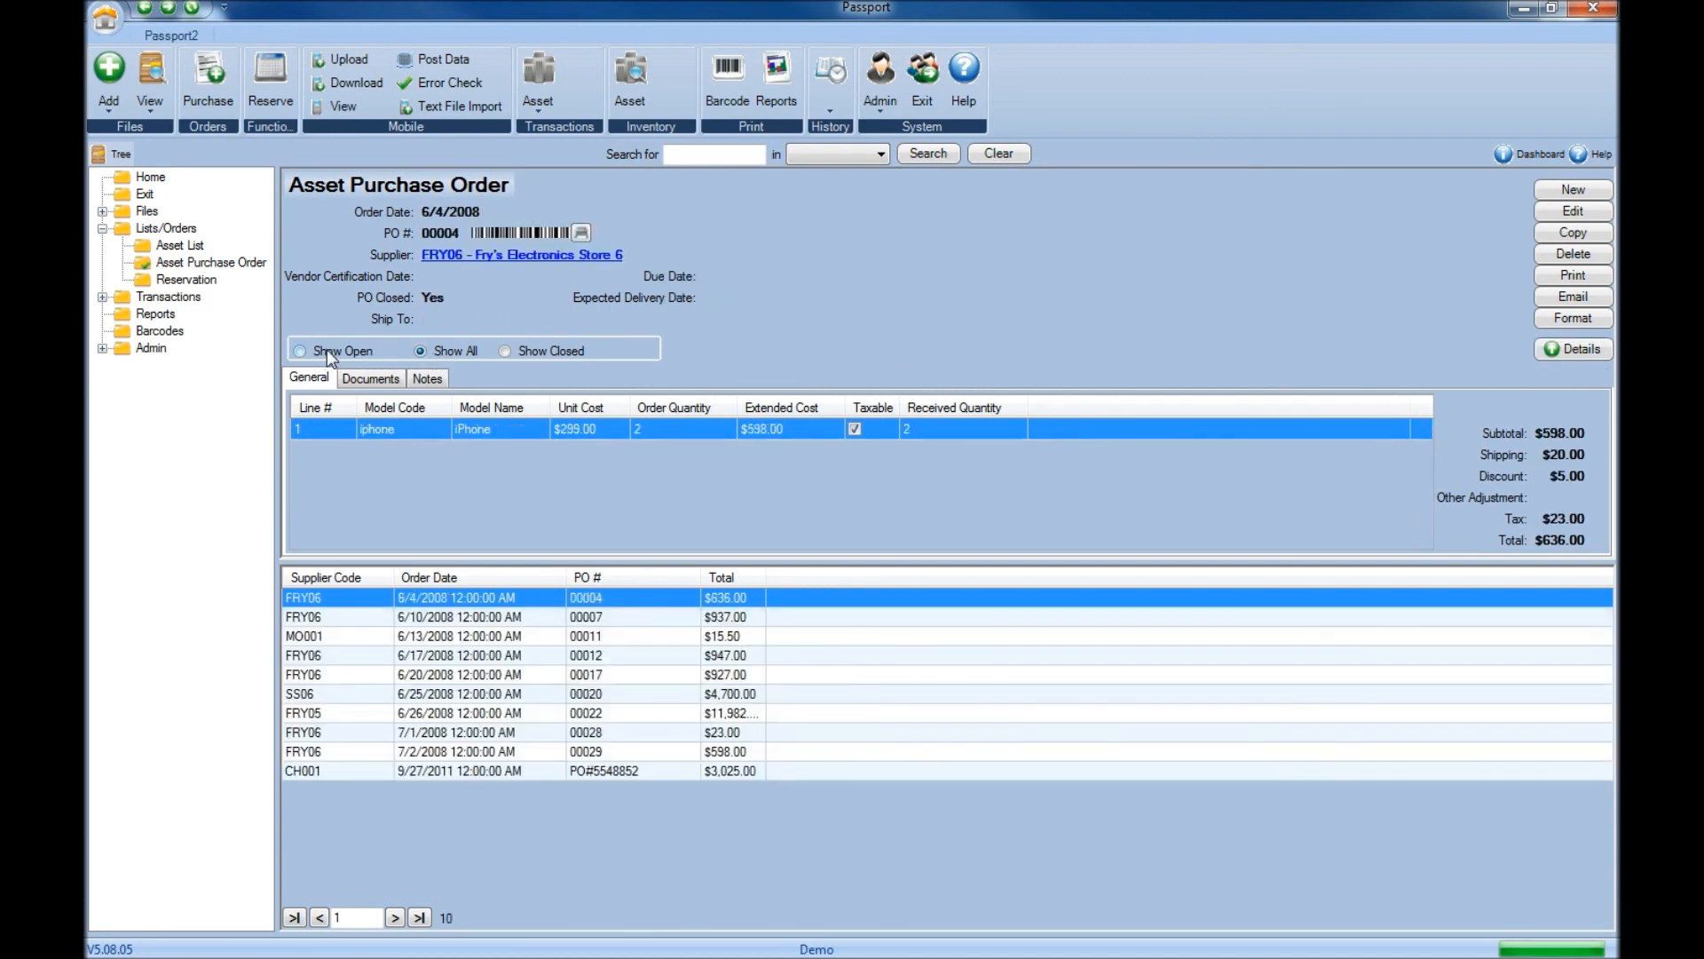
left_click(300, 350)
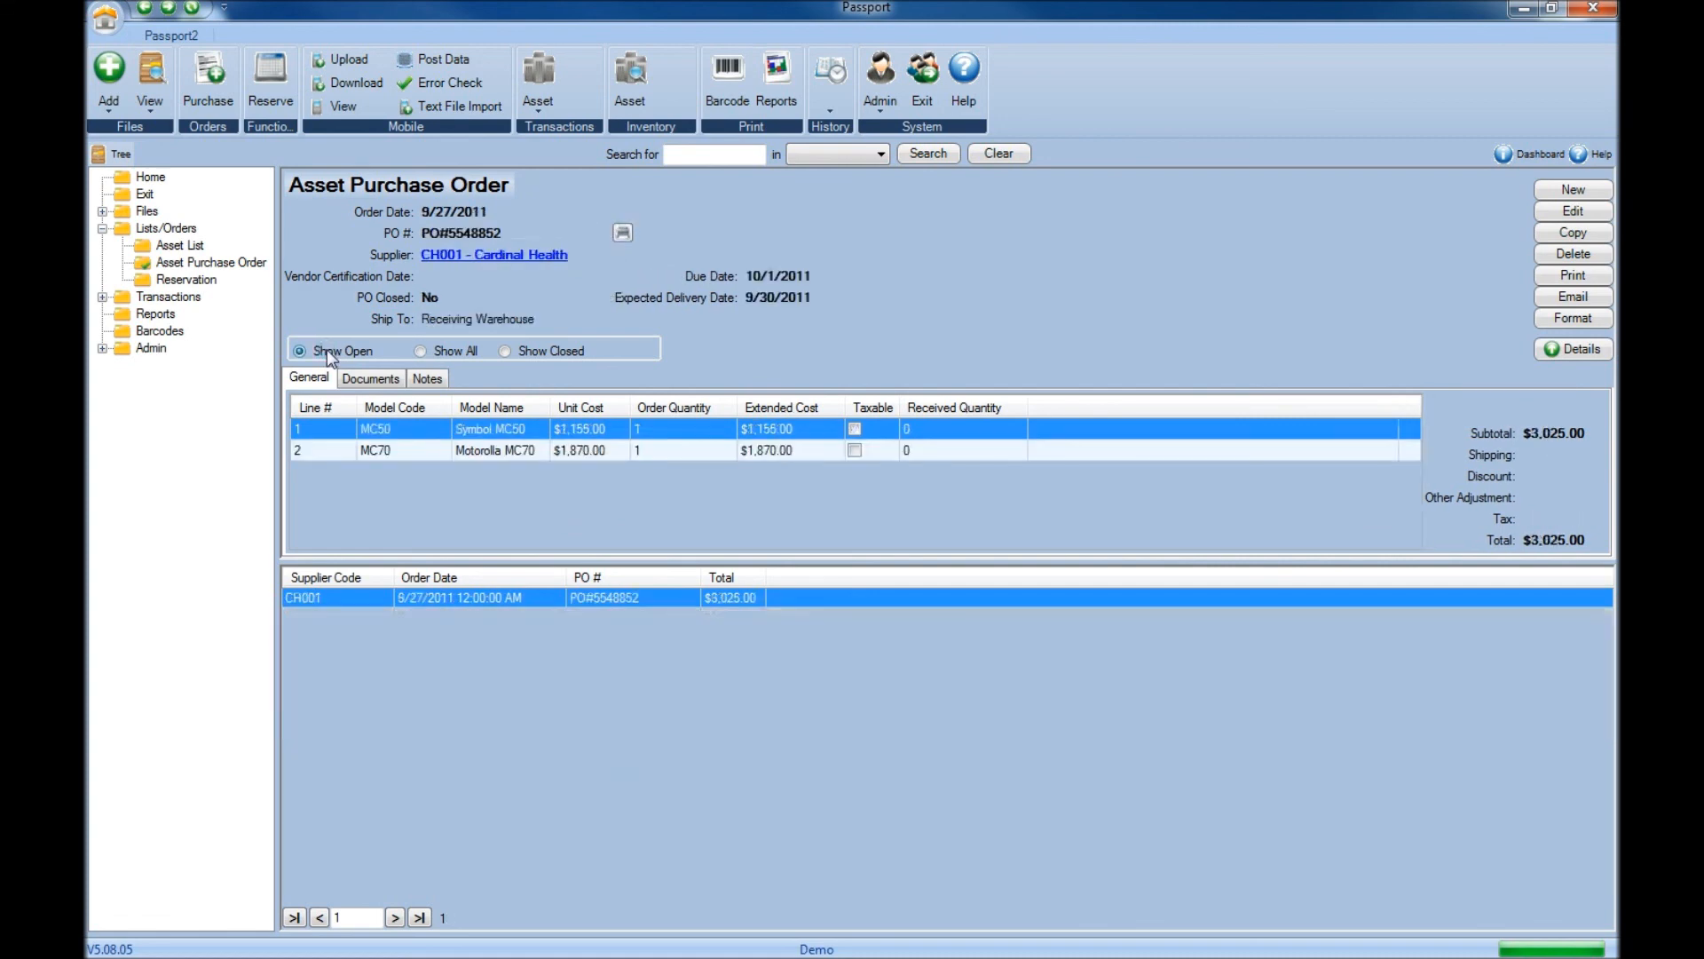
left_click(505, 351)
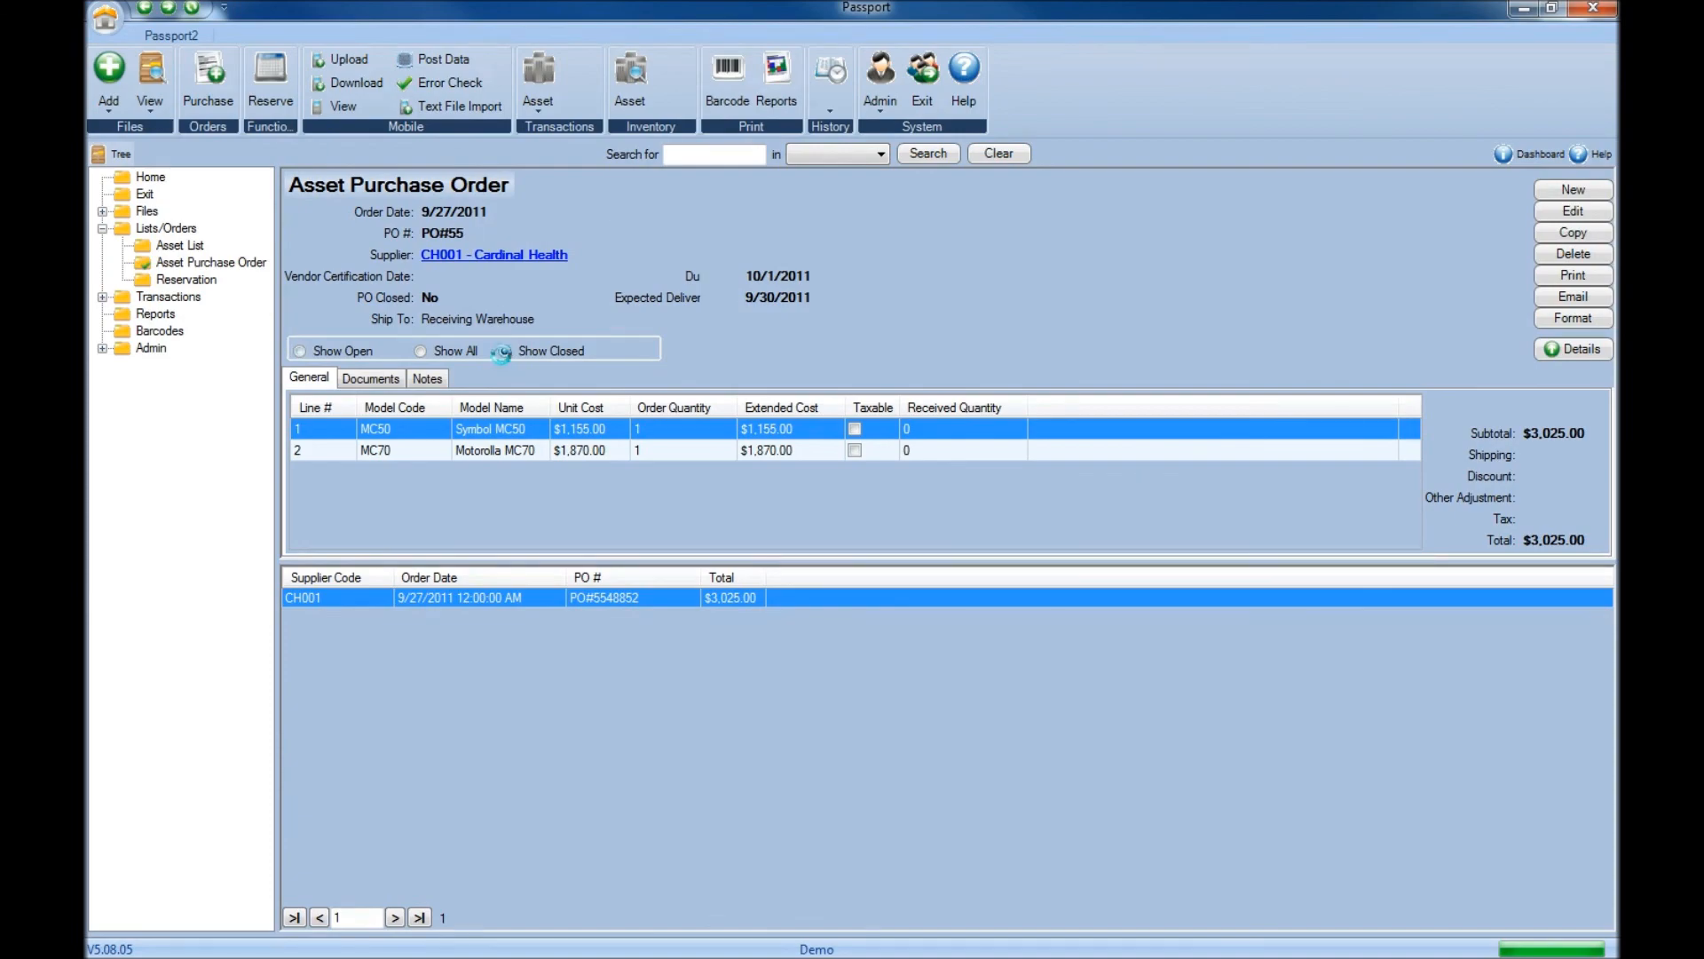